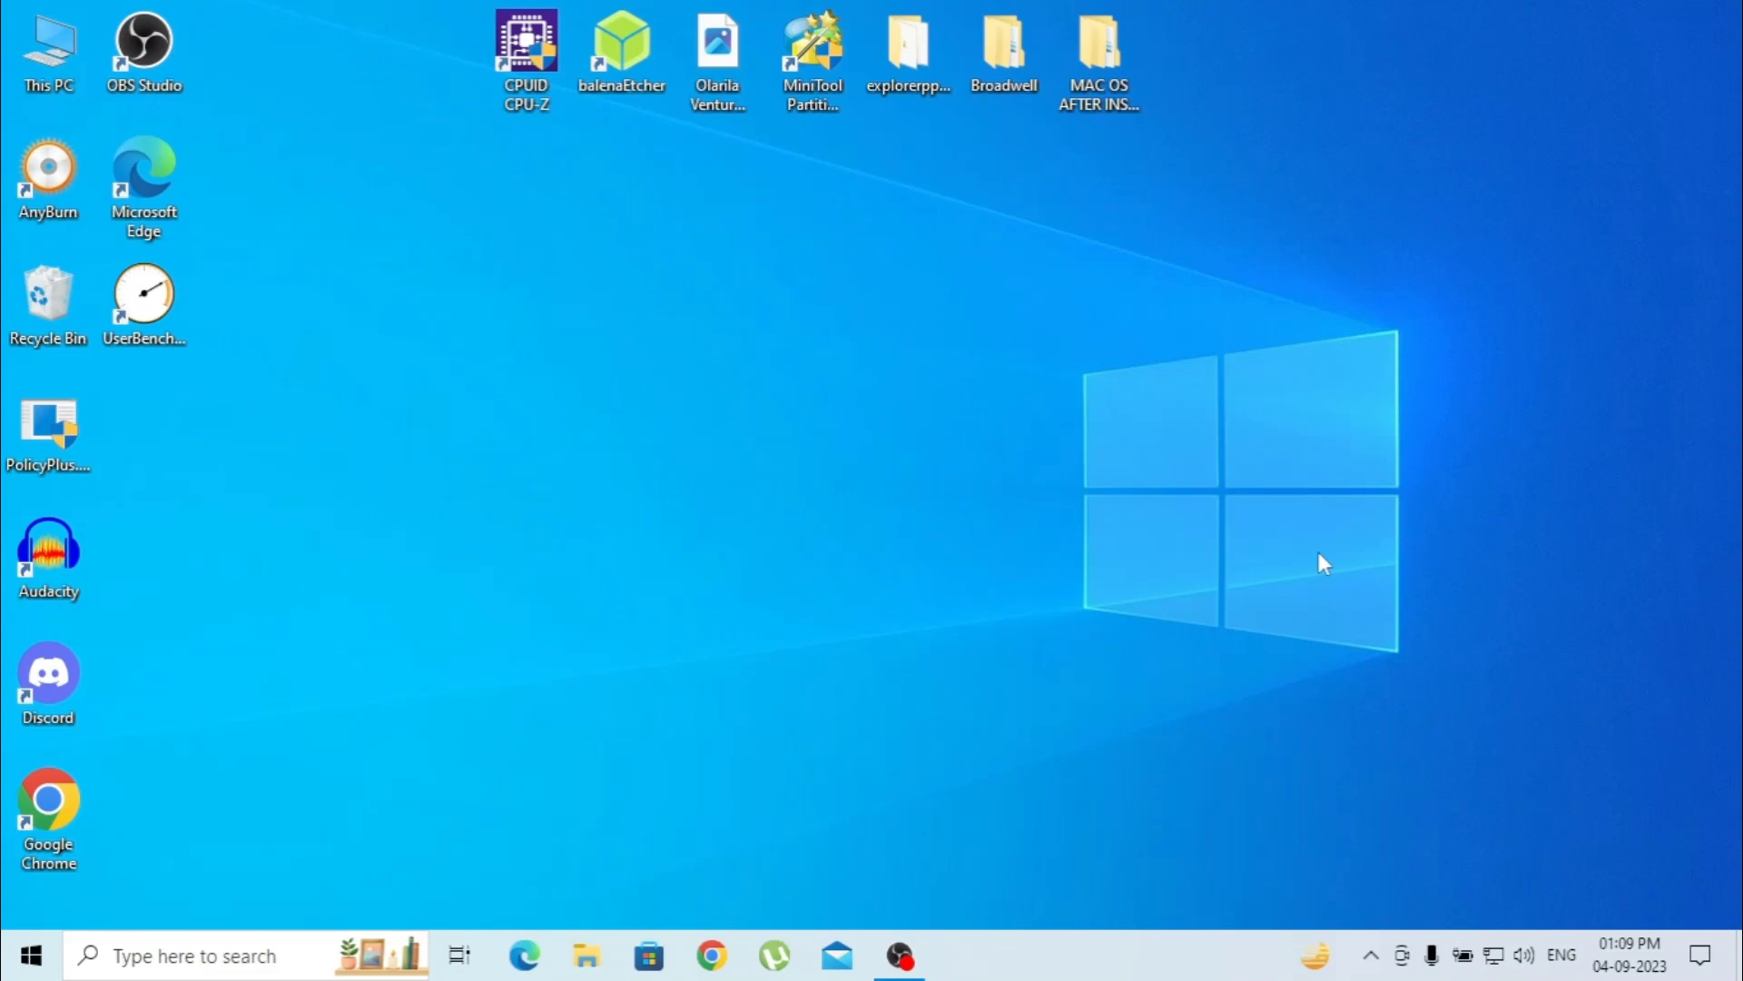
Open CPU-Z from the desktop, check the processor's code name and specification, and close it
click(543, 91)
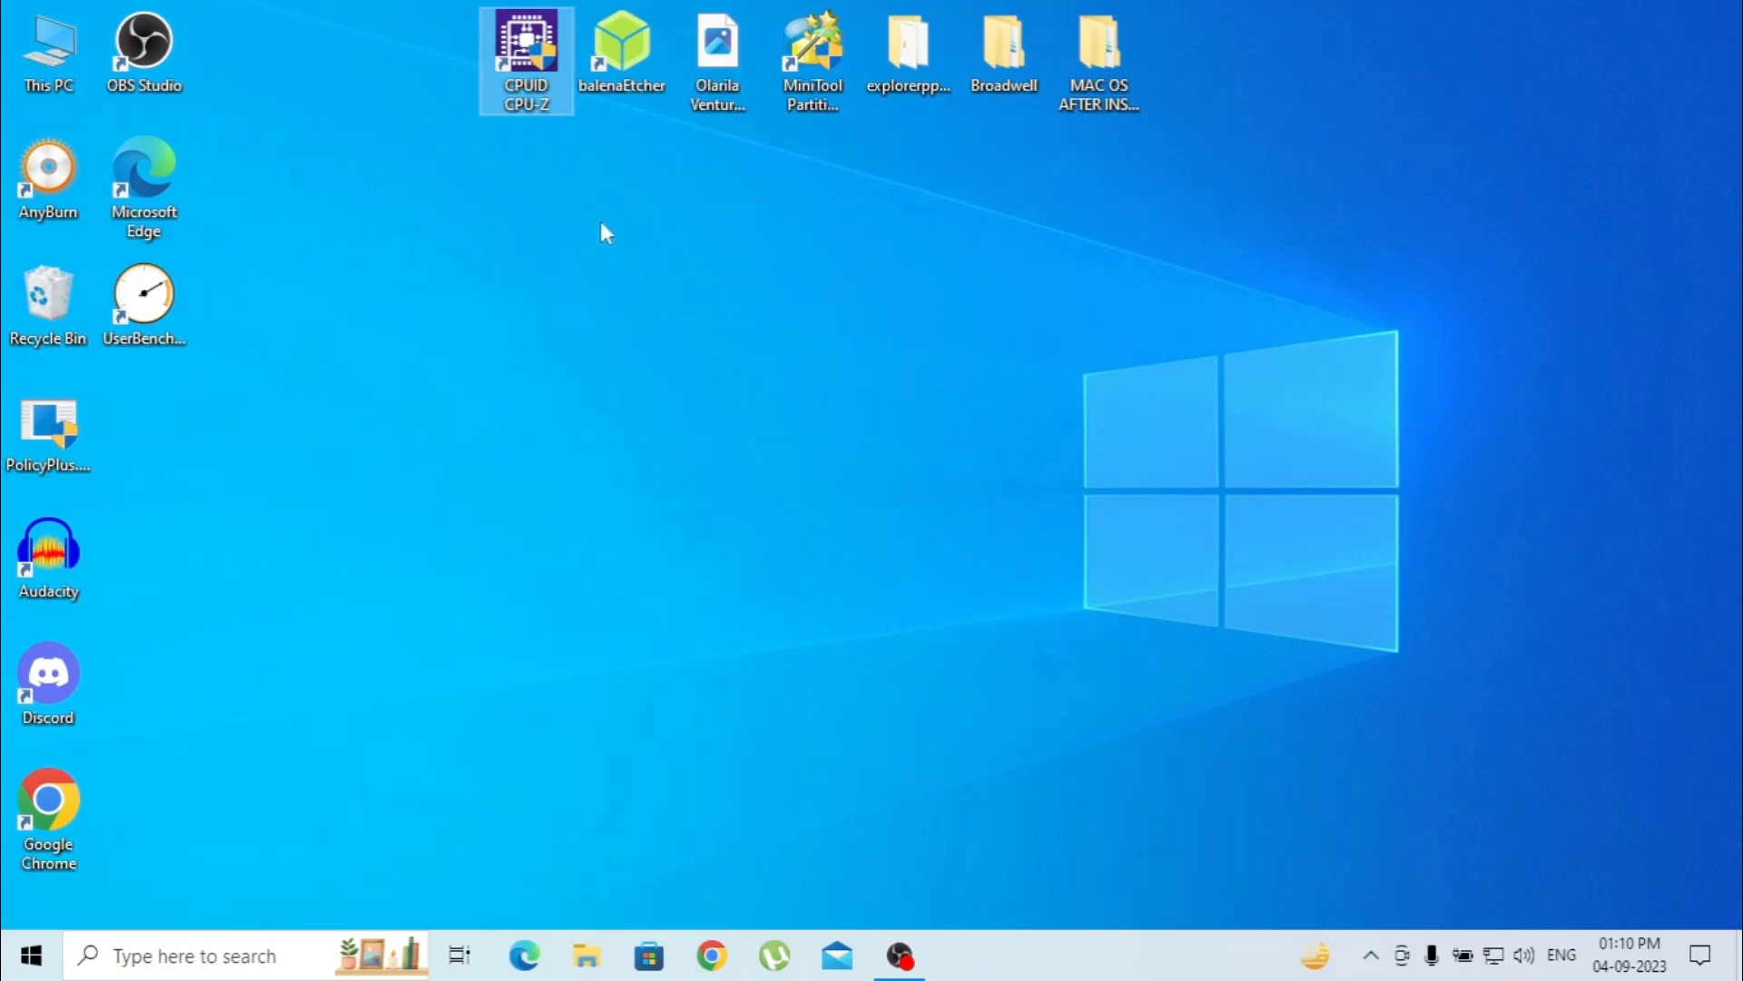
double_click(549, 95)
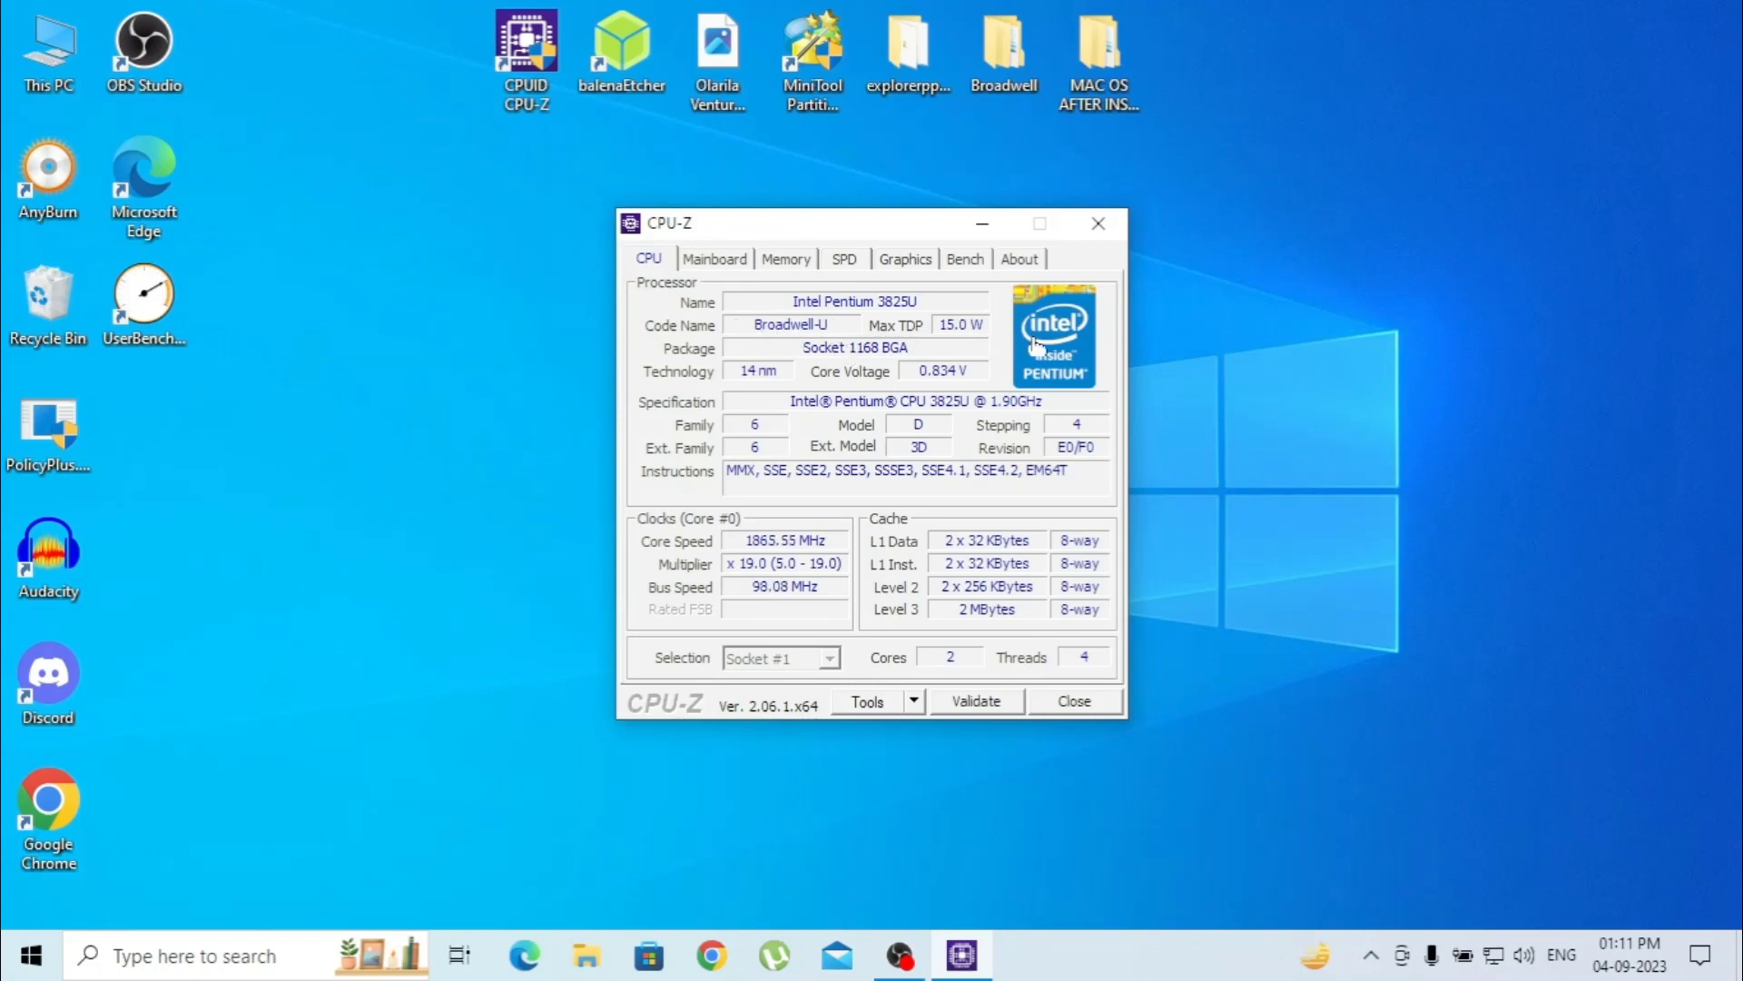
click(1082, 345)
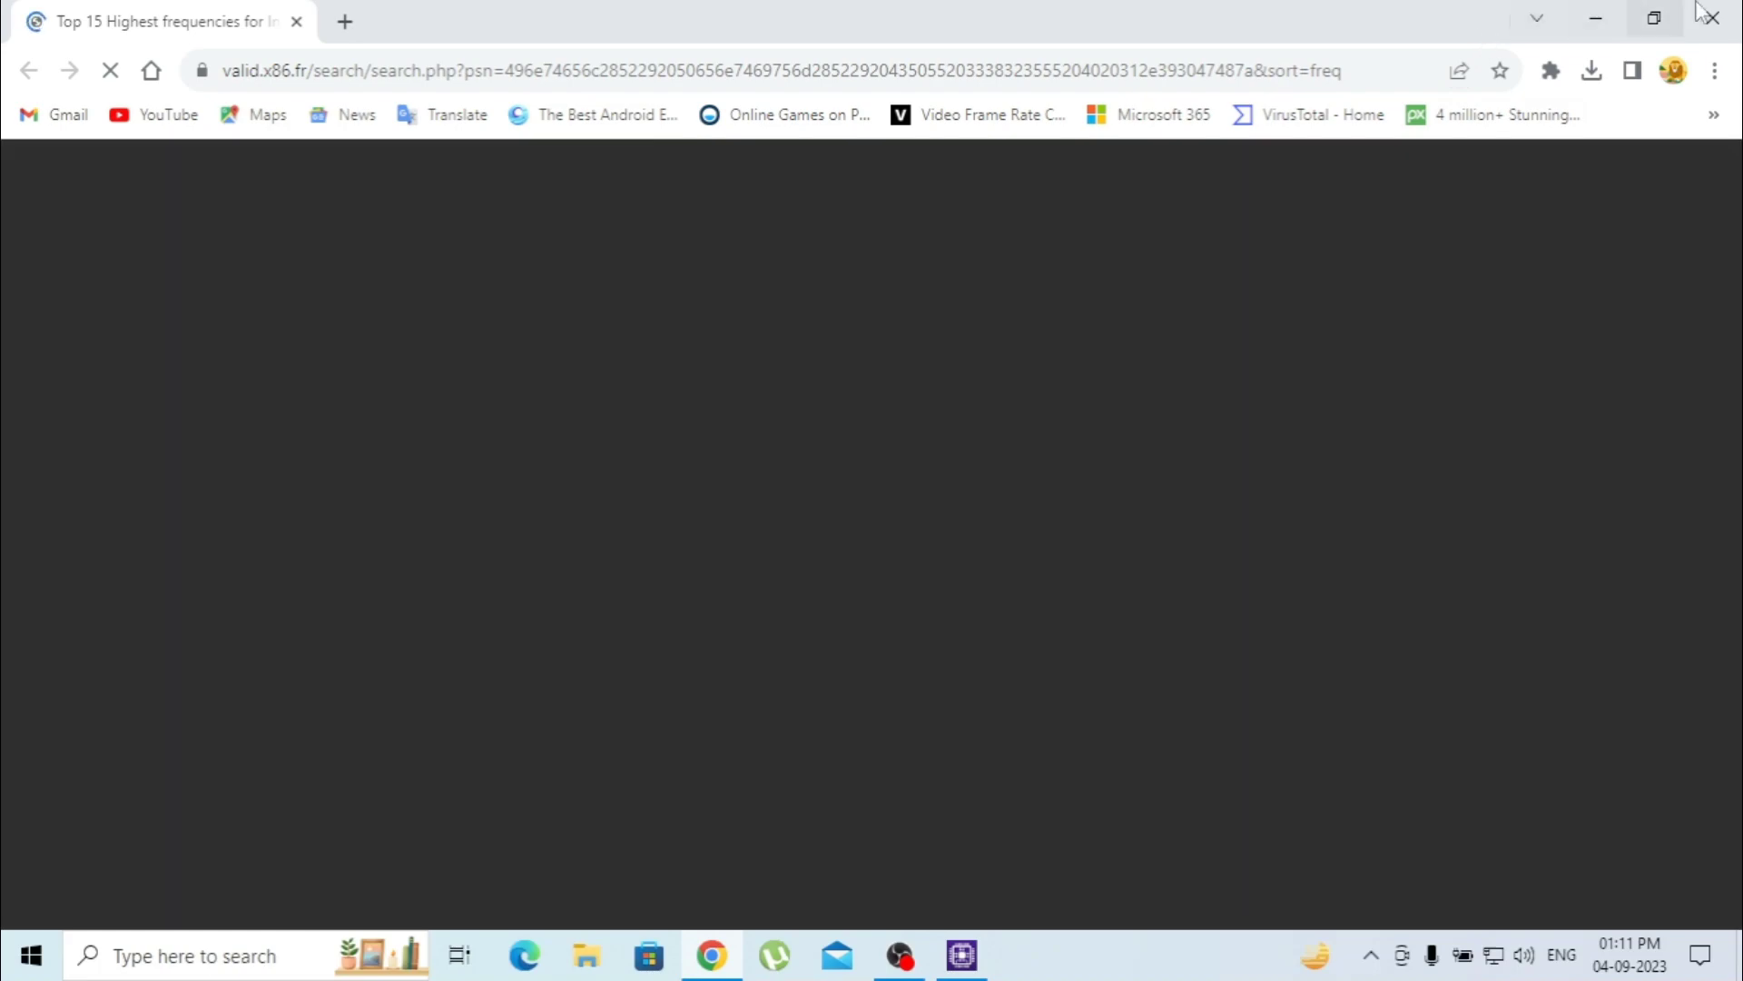
click(1714, 18)
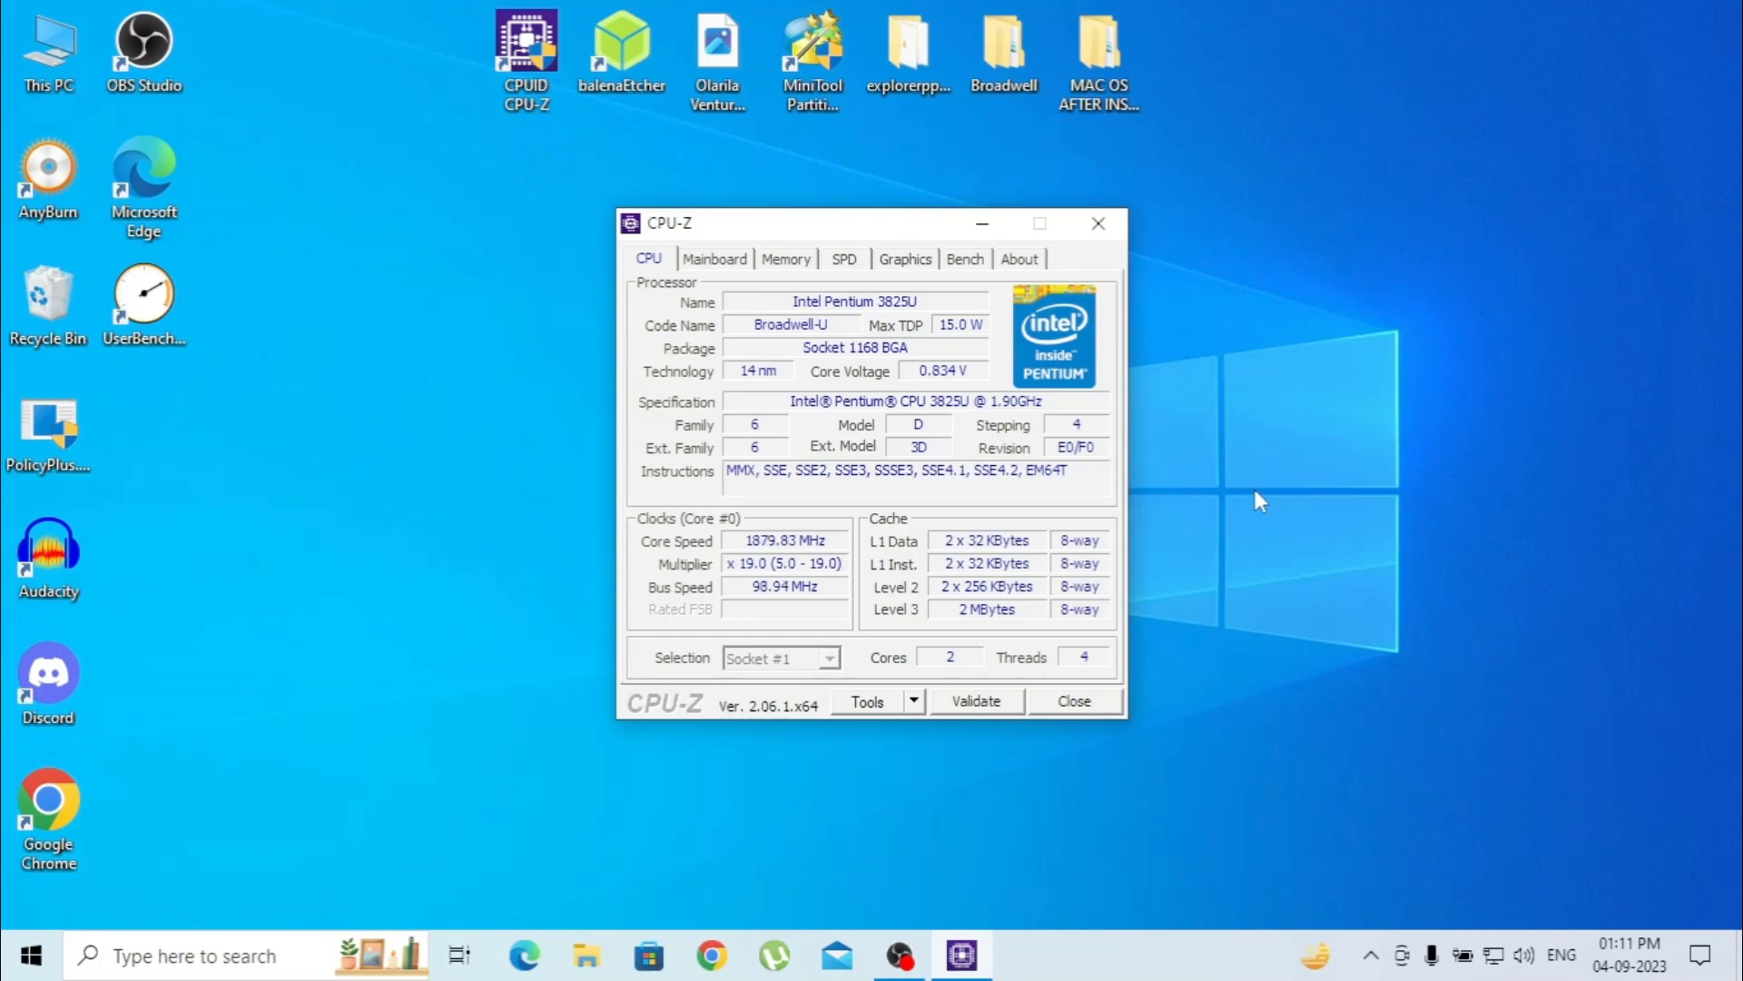
click(1098, 224)
click(532, 322)
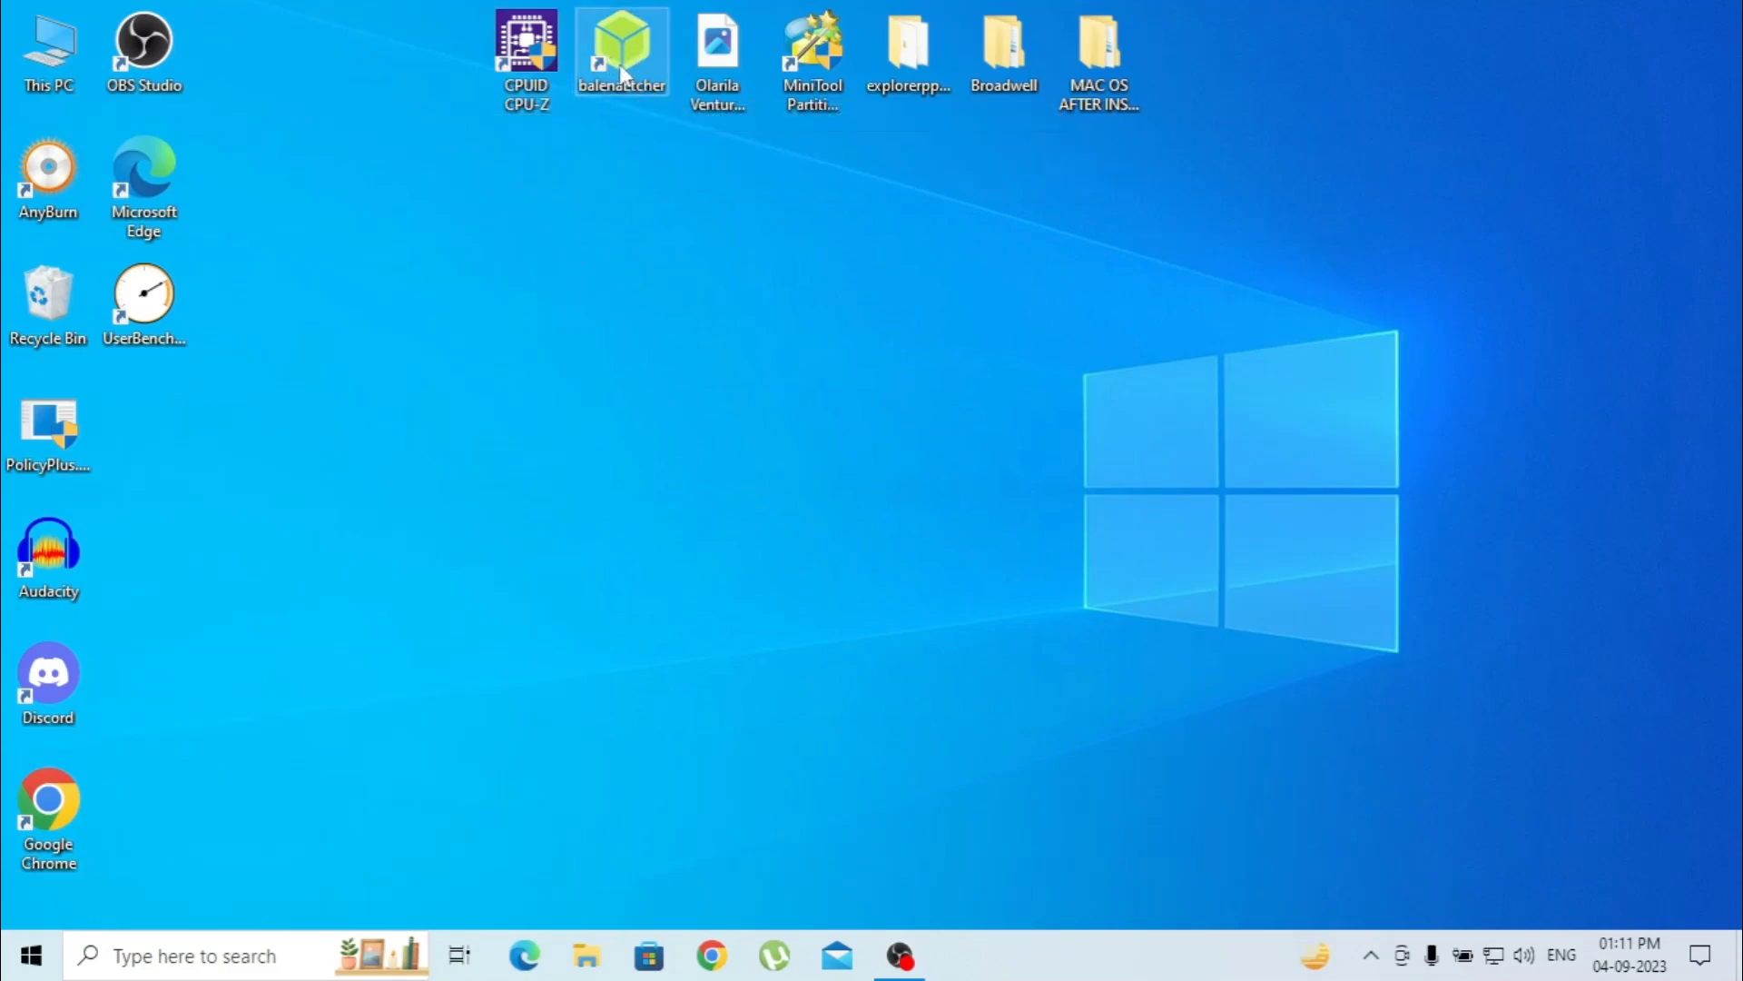
Open balenaEtcher and load the Olarila Ventura 13.3.raw image from the desktop as the flash source
double_click(627, 91)
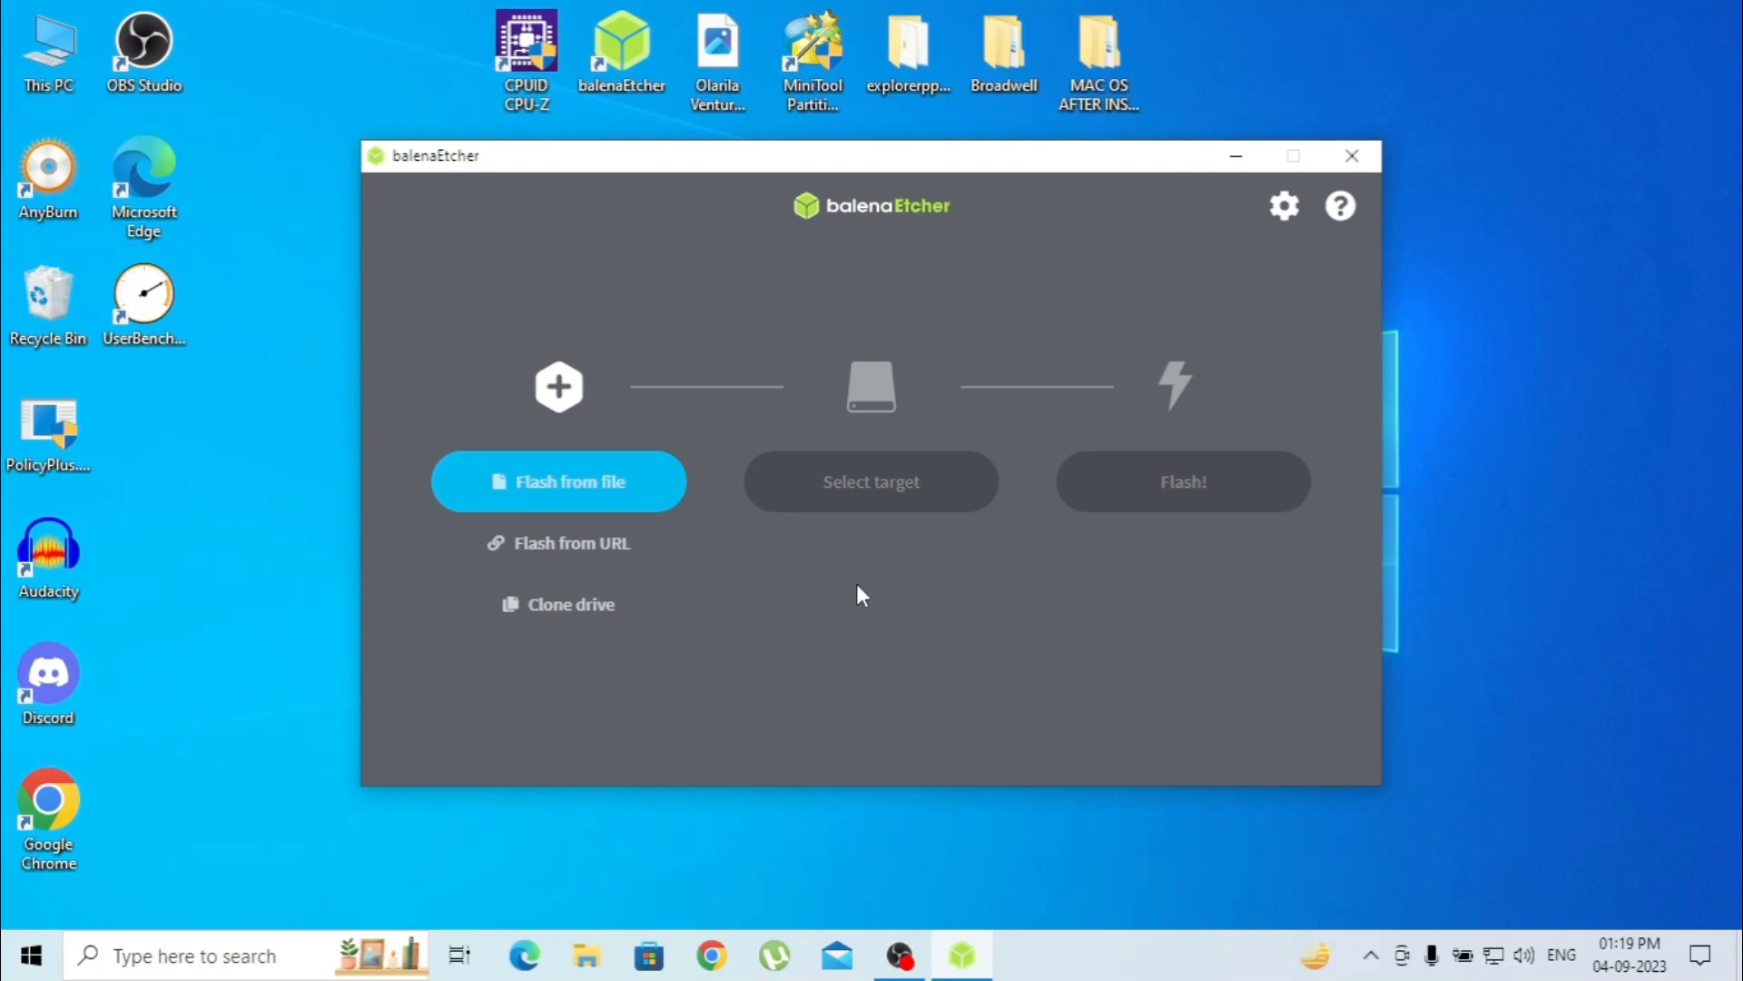
click(543, 498)
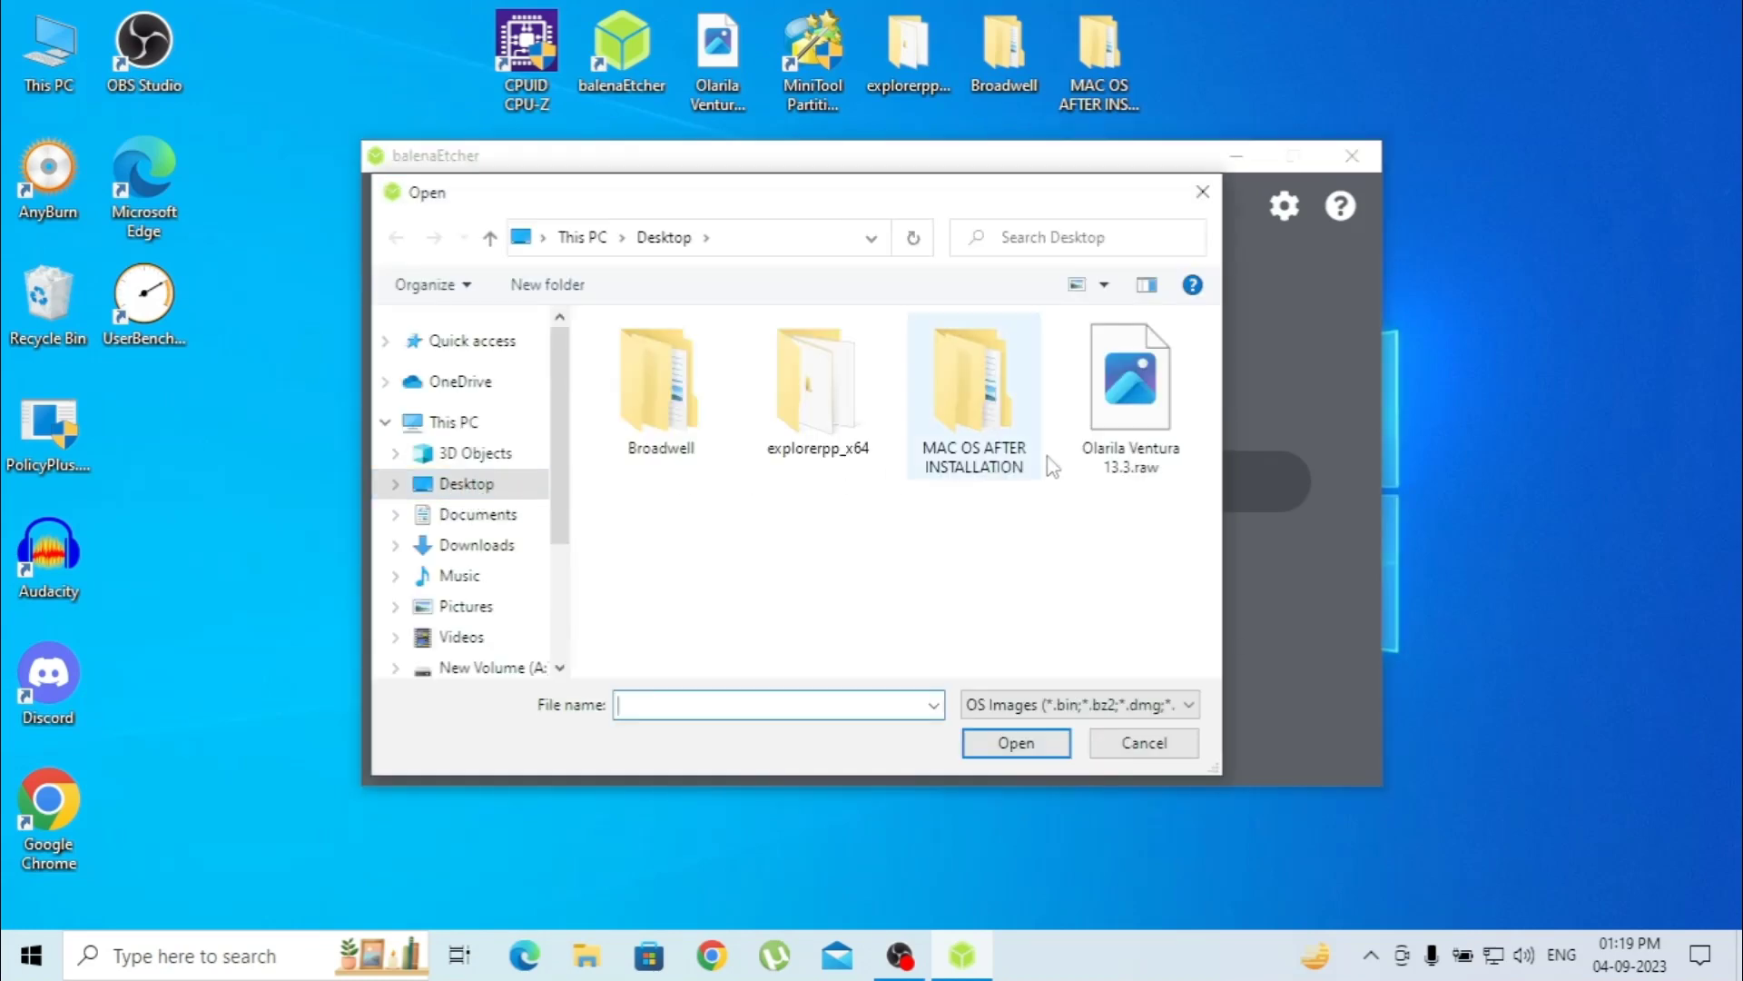
click(1089, 400)
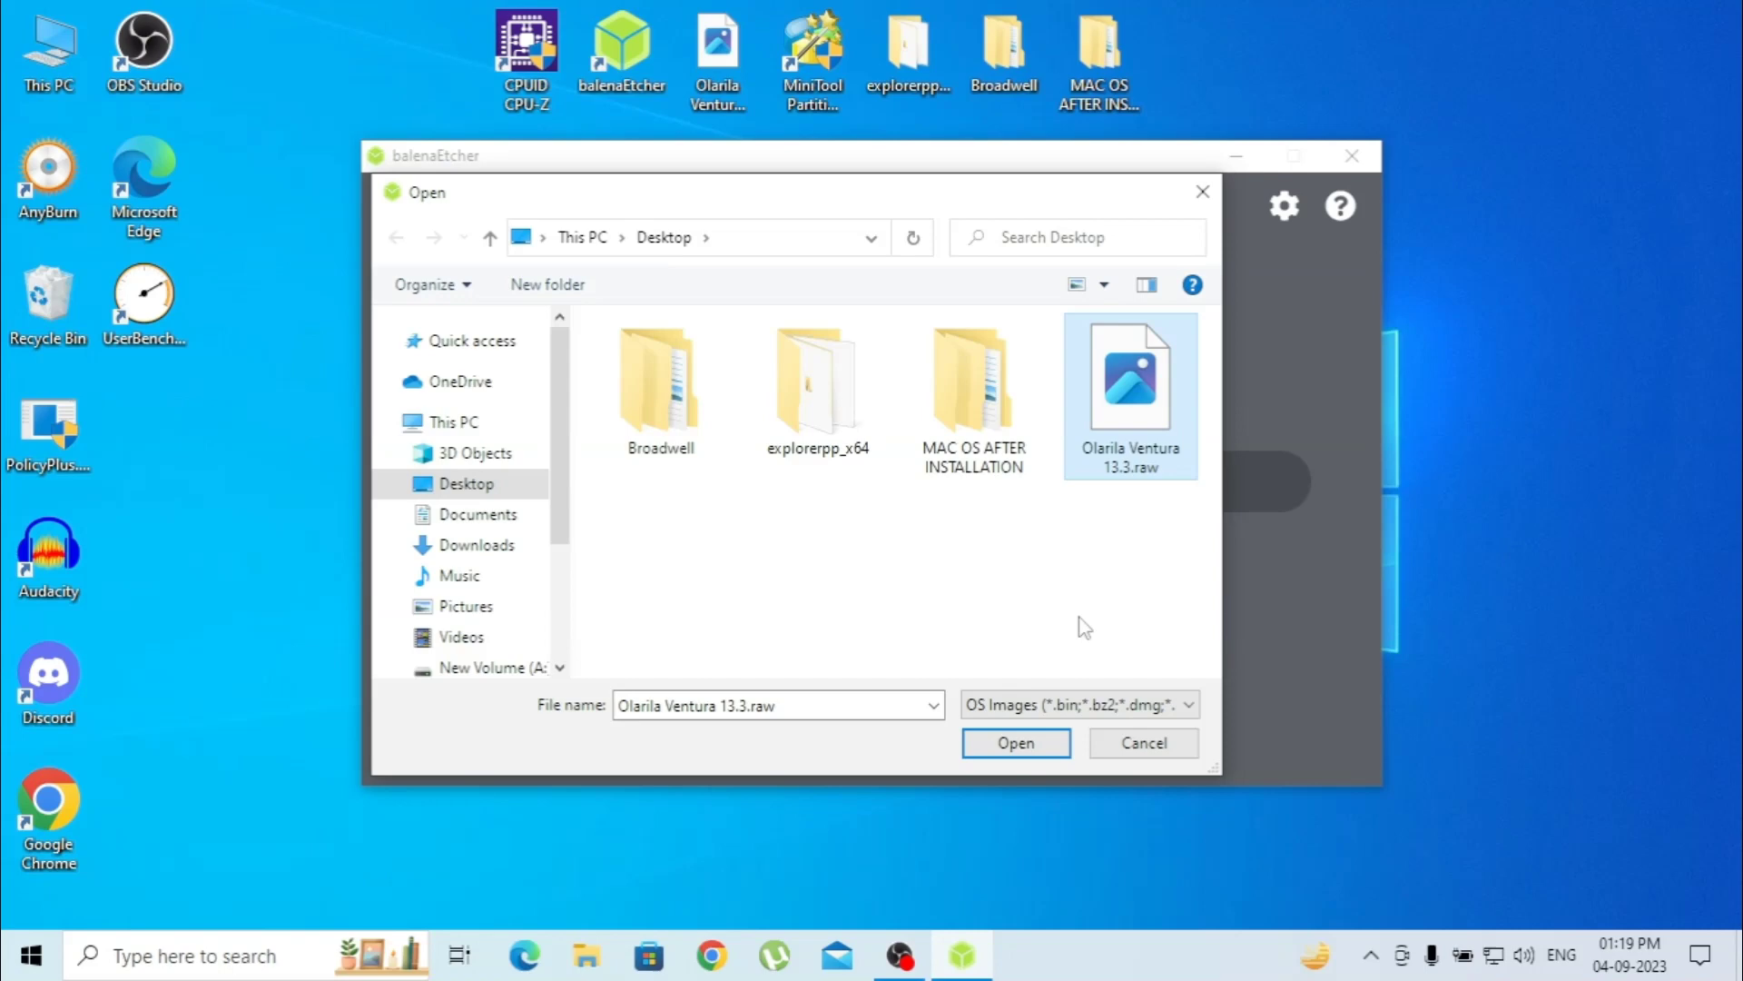
click(1008, 744)
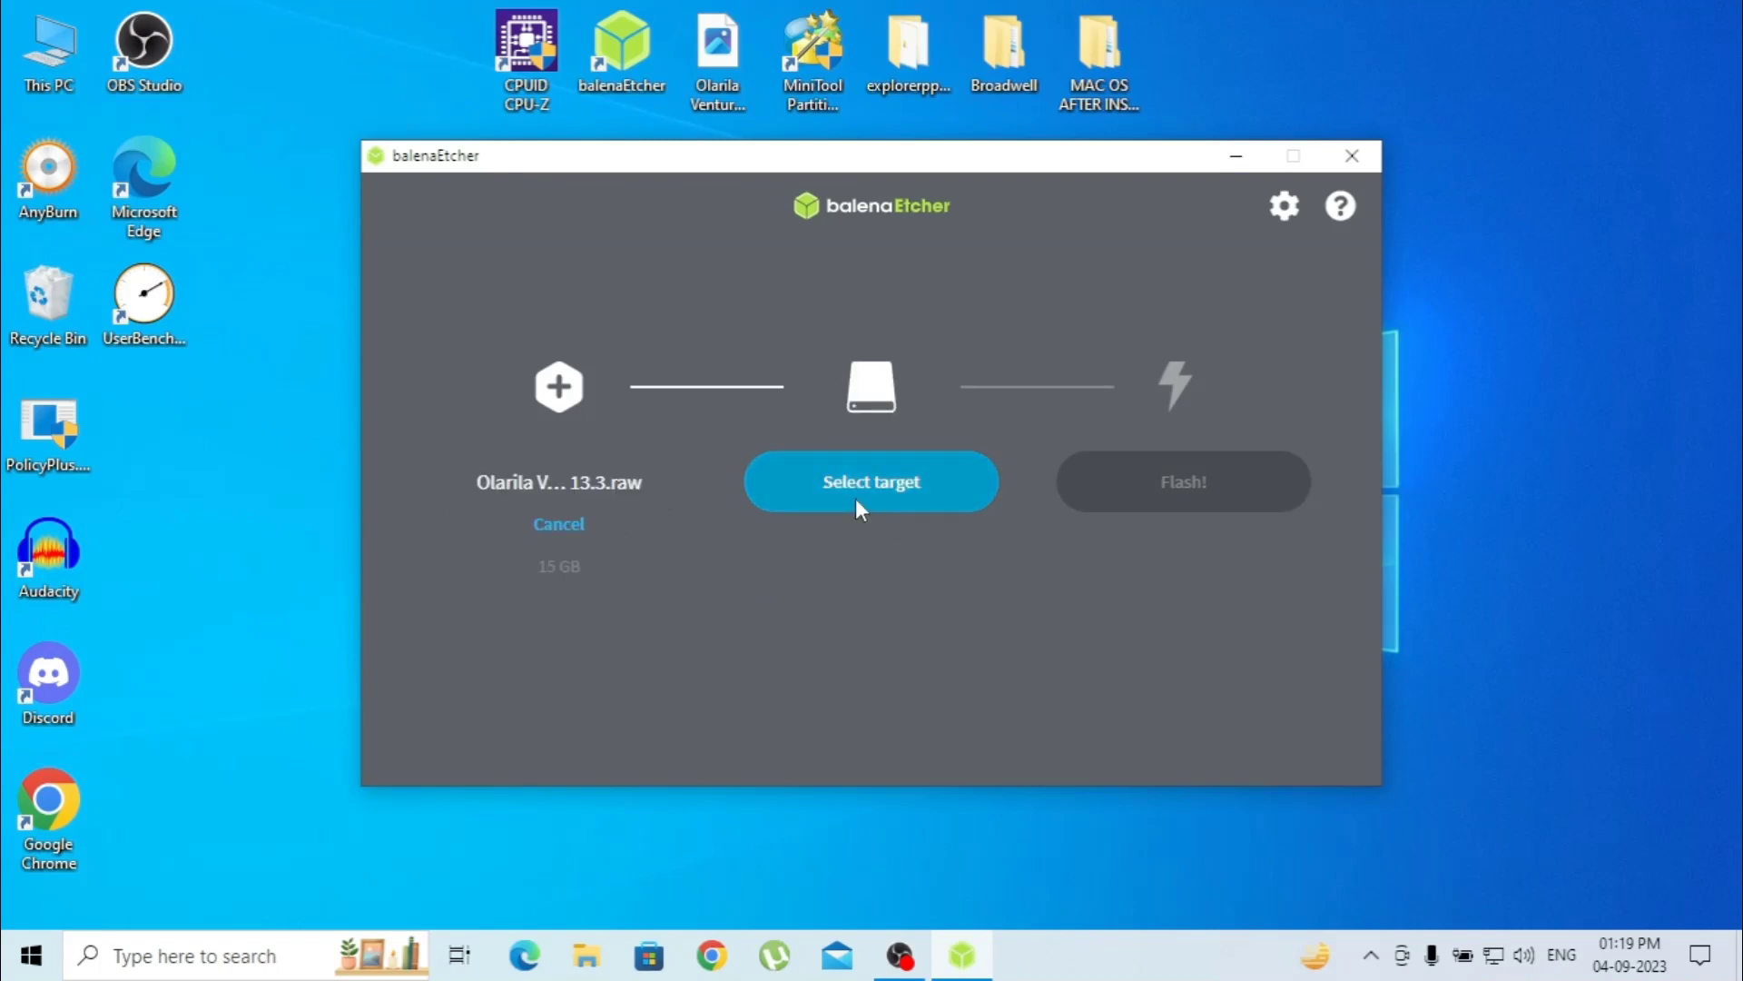
Flash the loaded image to the SanDisk Cruzer Blade USB Device, dismiss the disk prompt, and close balenaEtcher once flashing ends
click(857, 509)
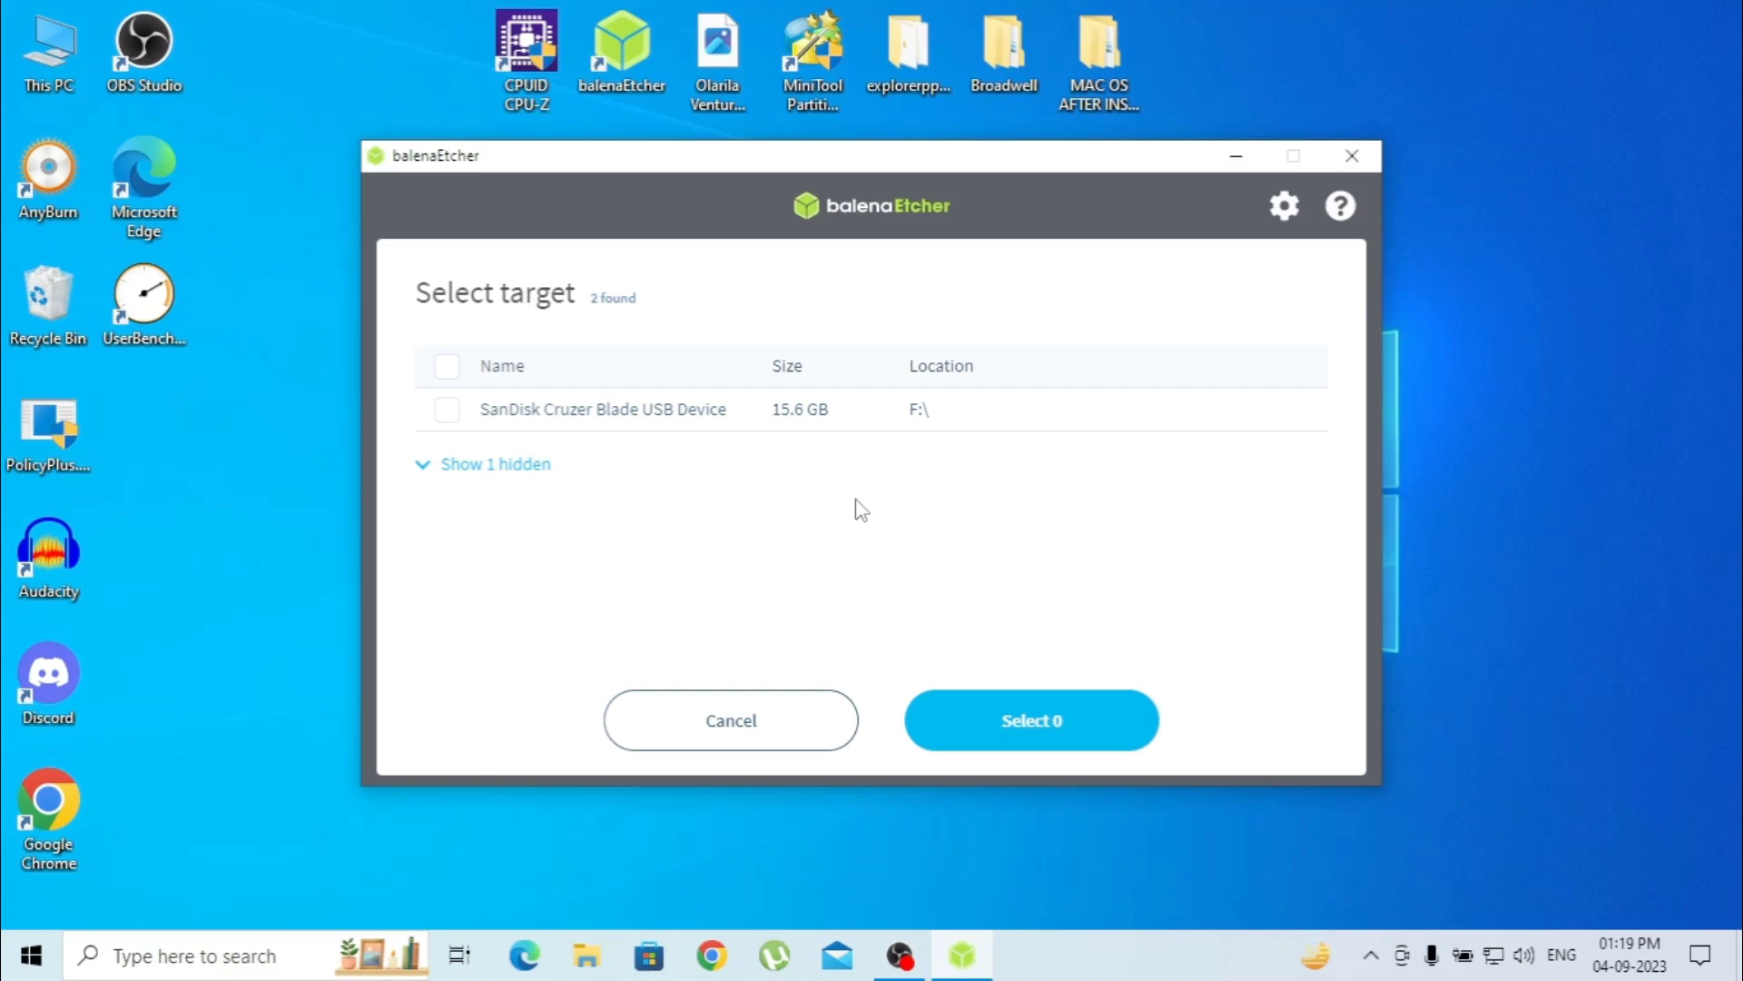
click(446, 413)
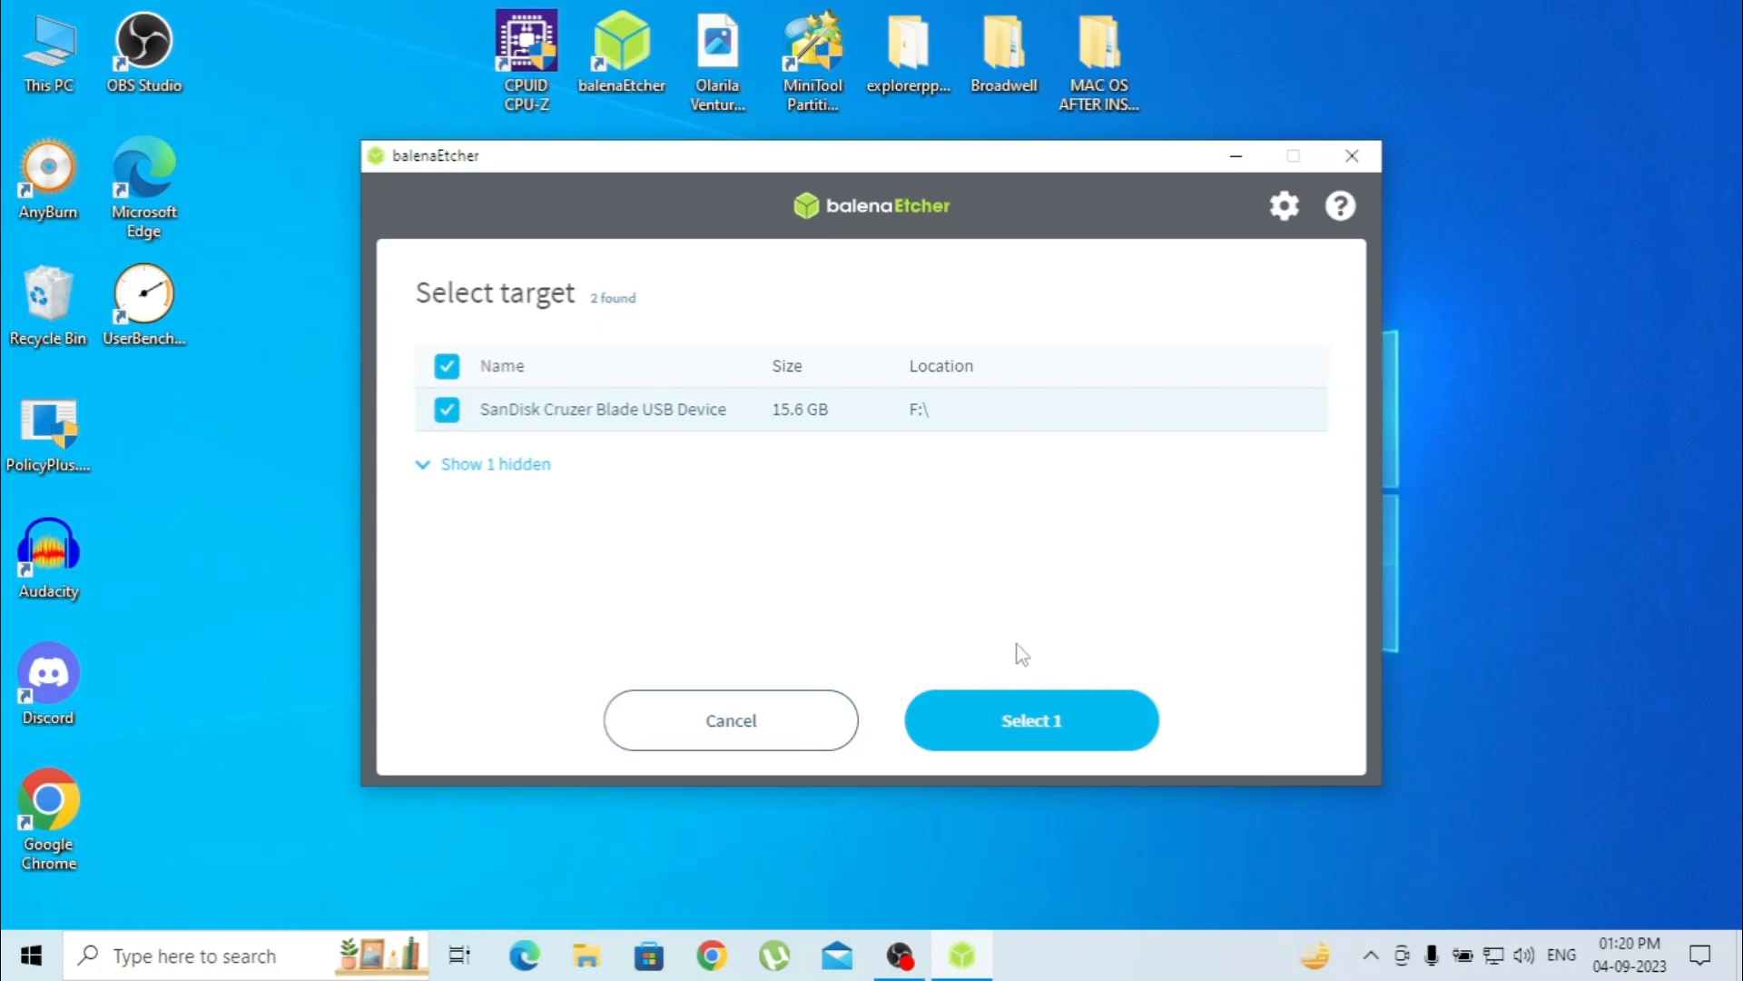
click(1048, 724)
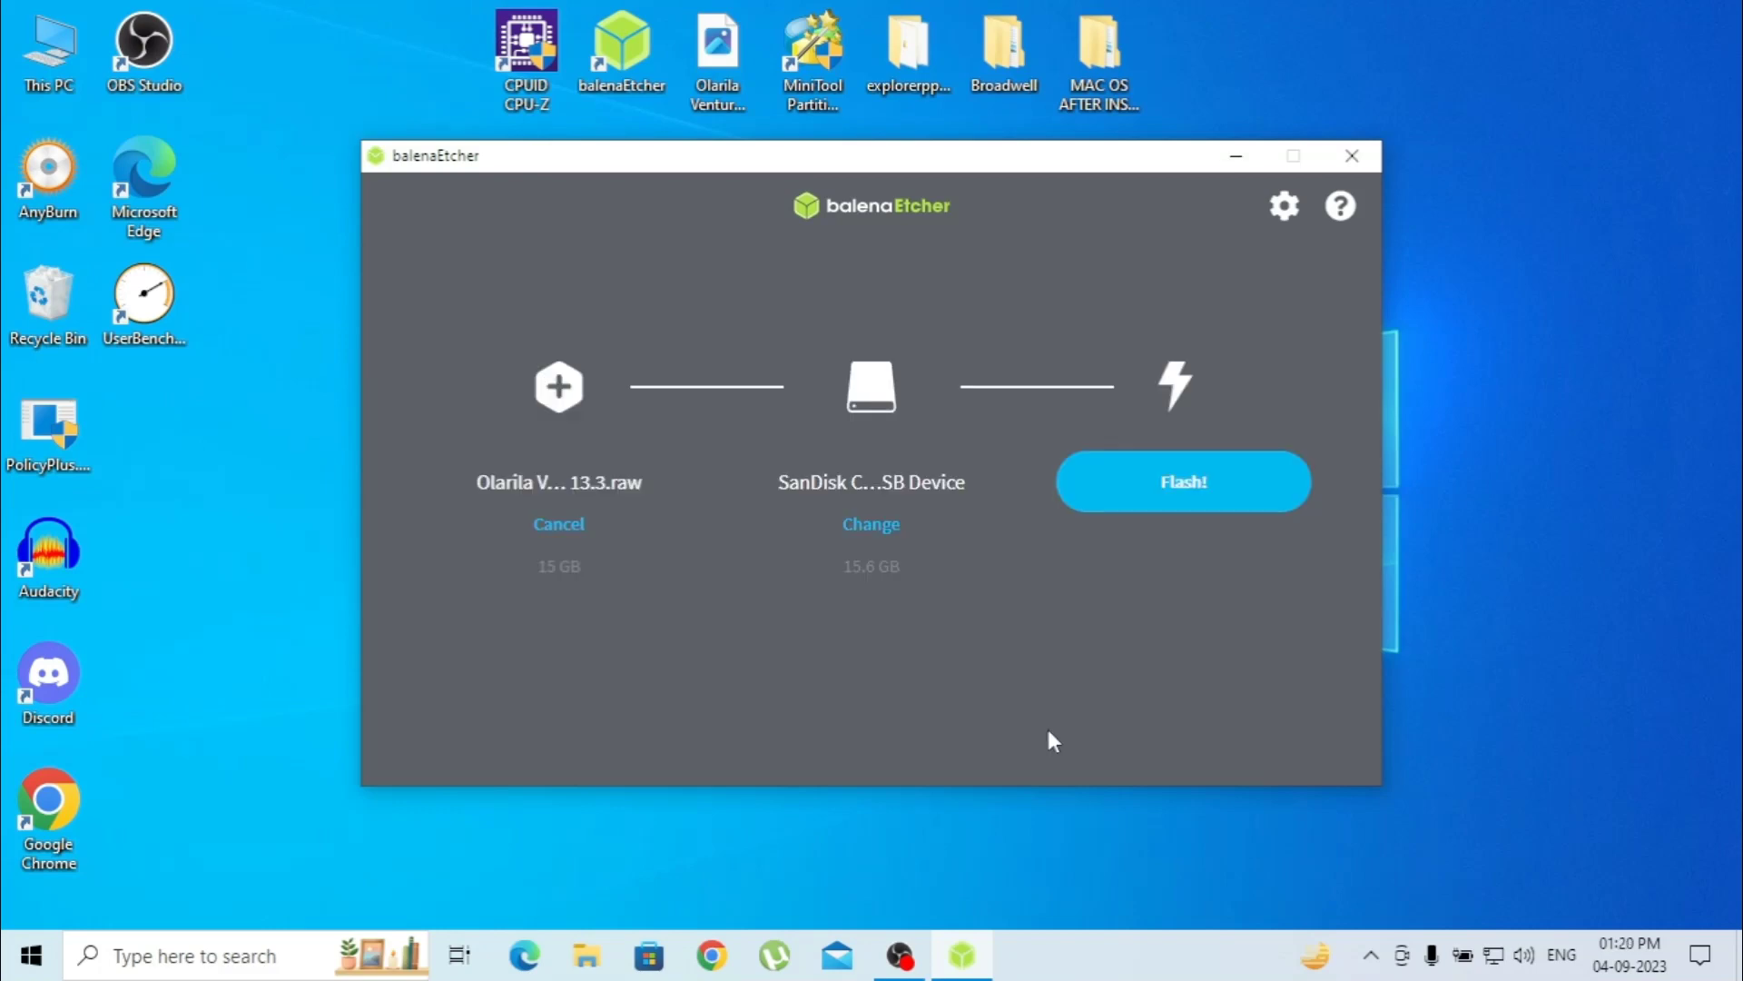
click(1218, 490)
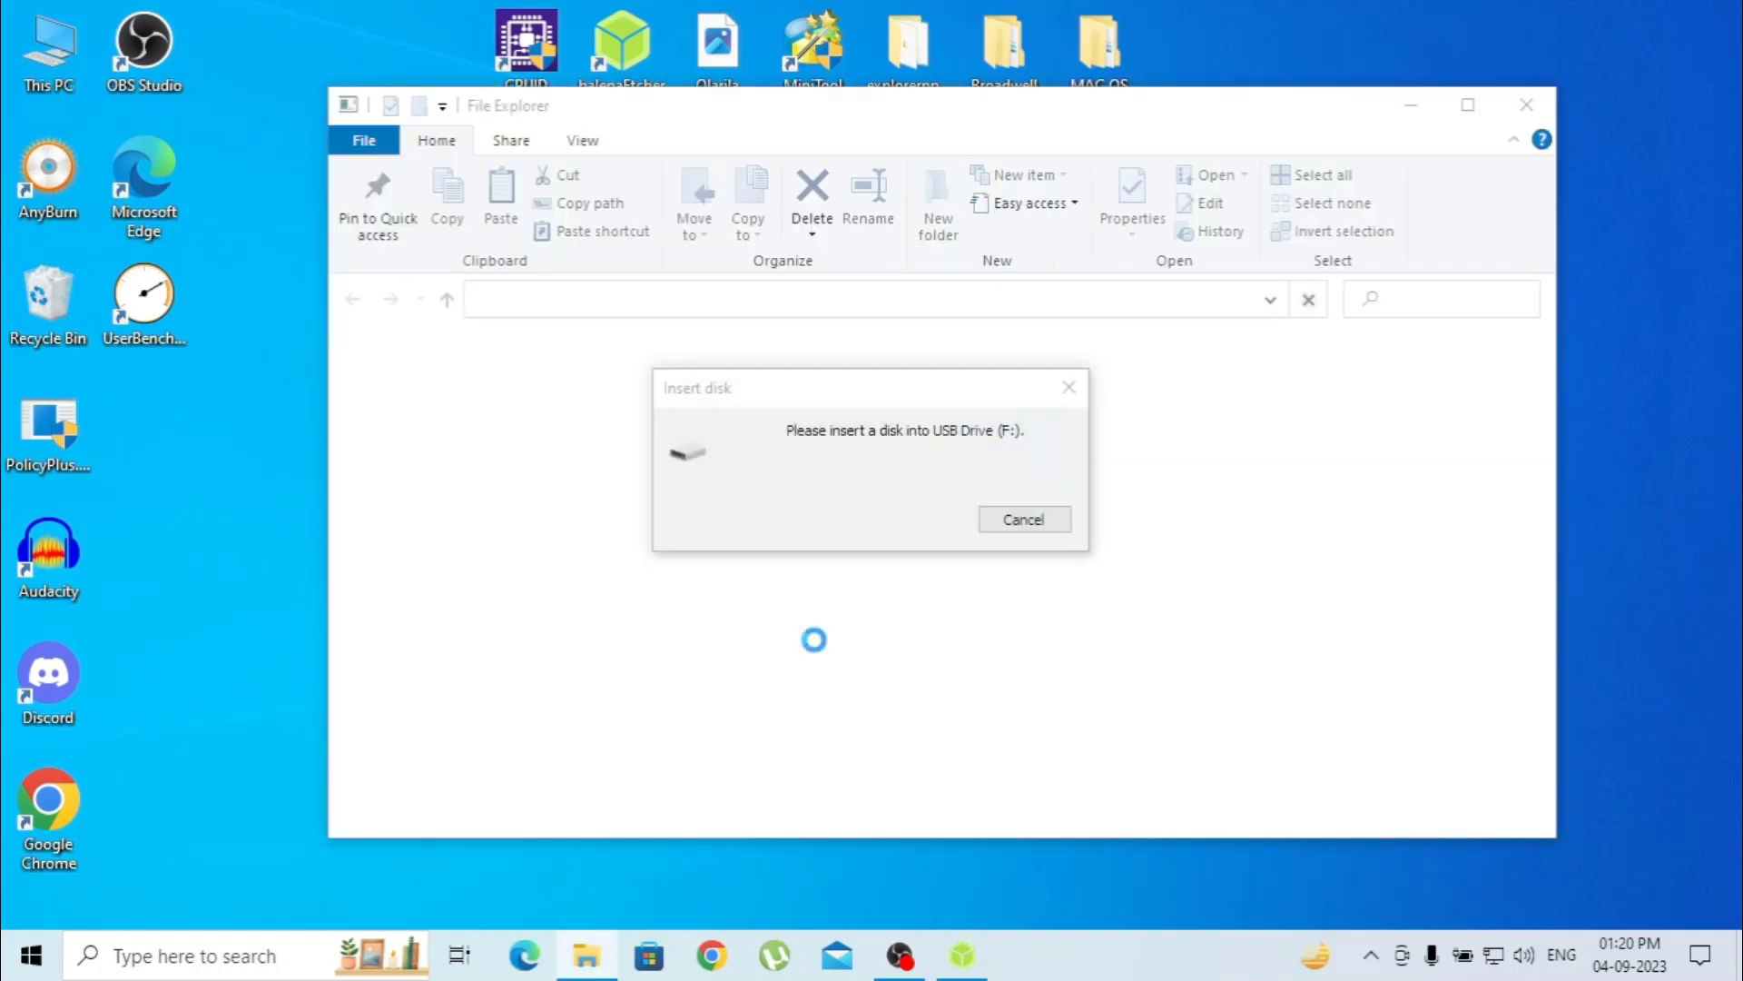
click(1069, 387)
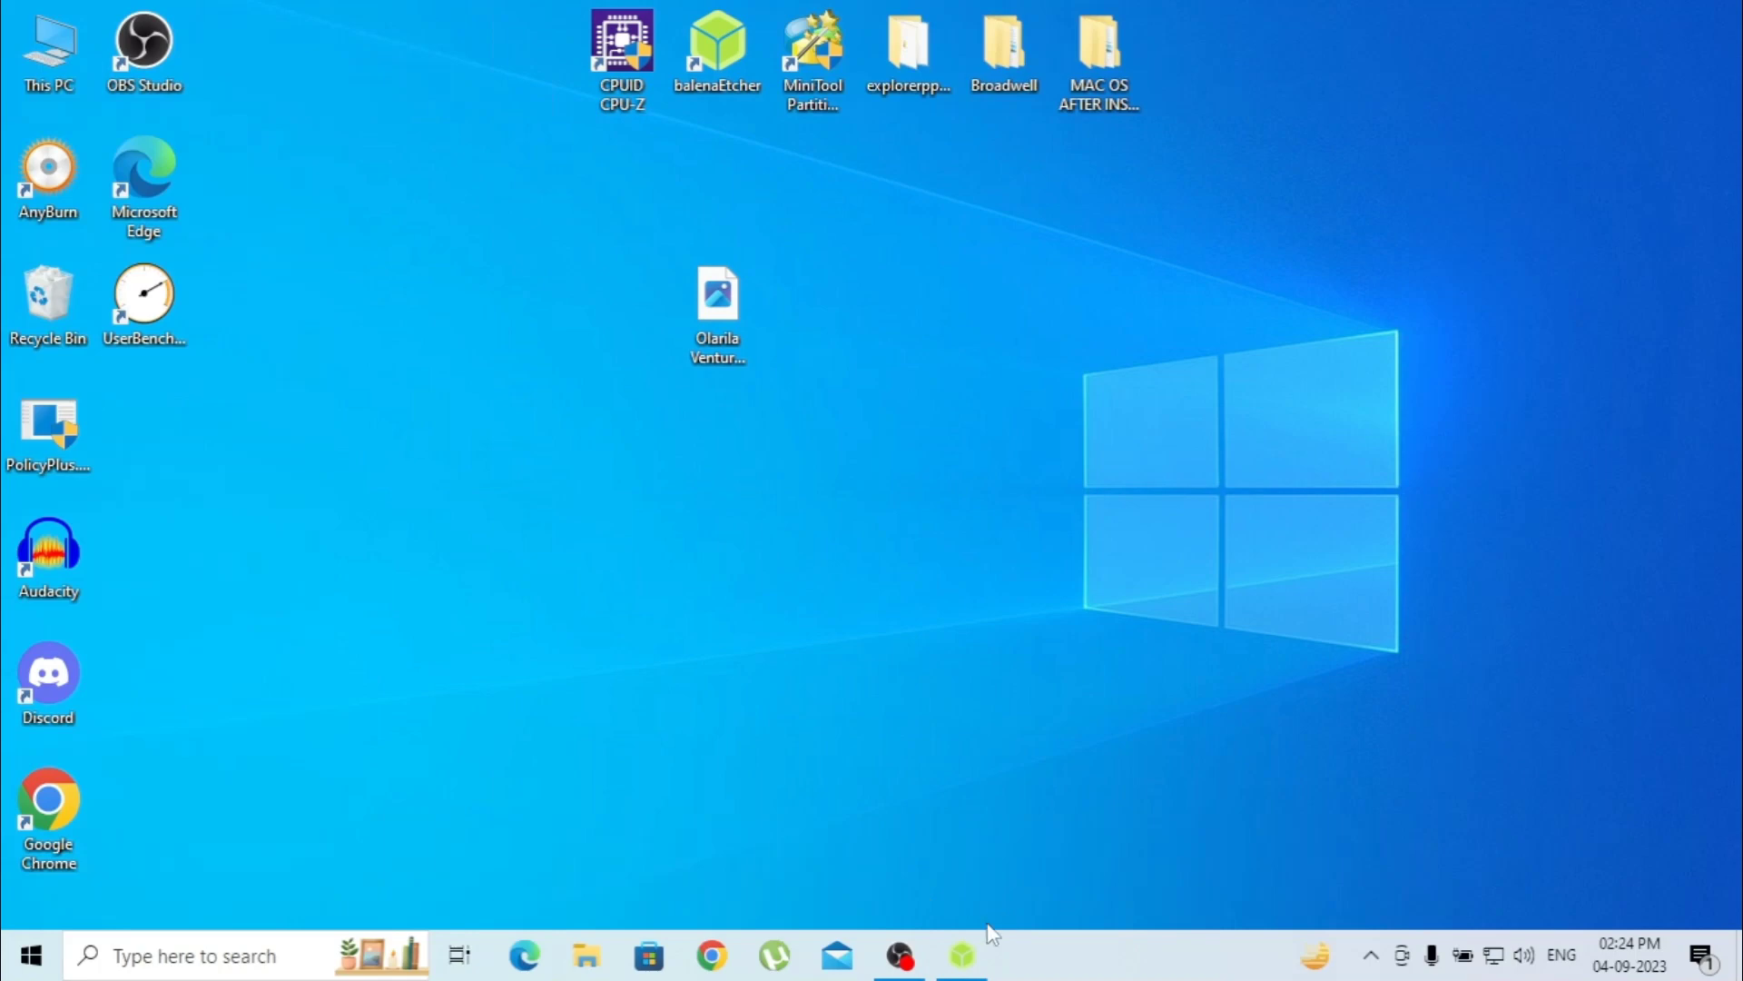
click(962, 955)
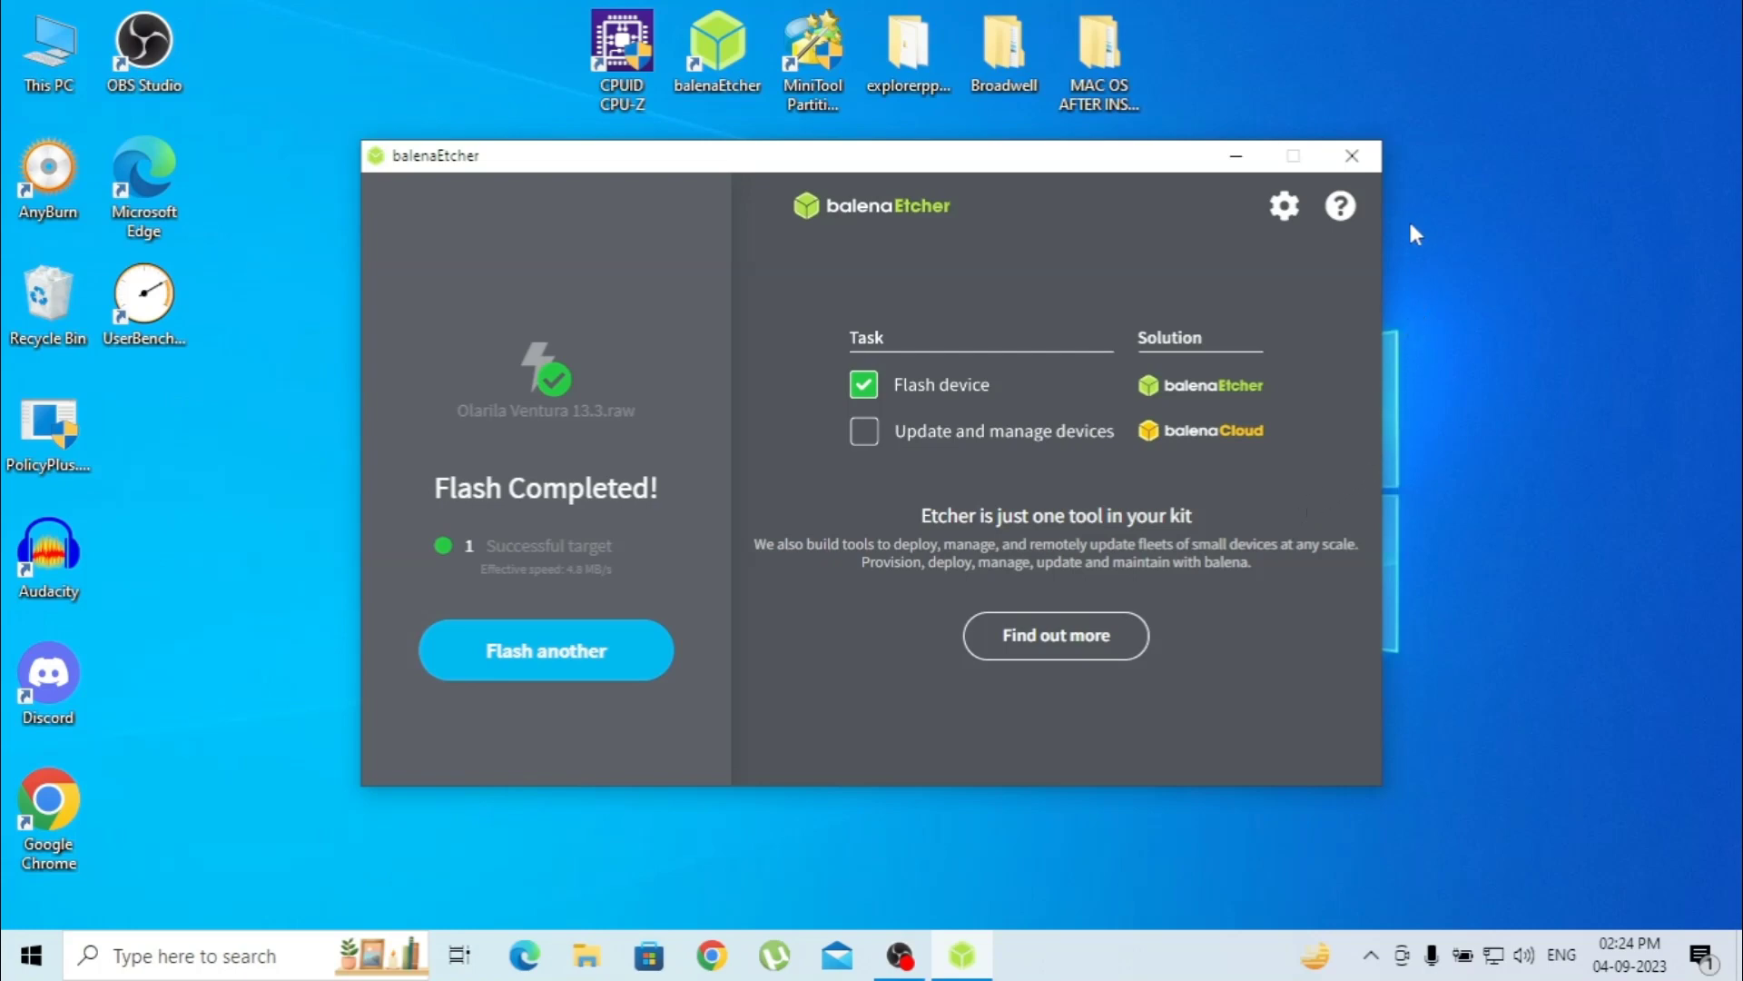
click(1364, 156)
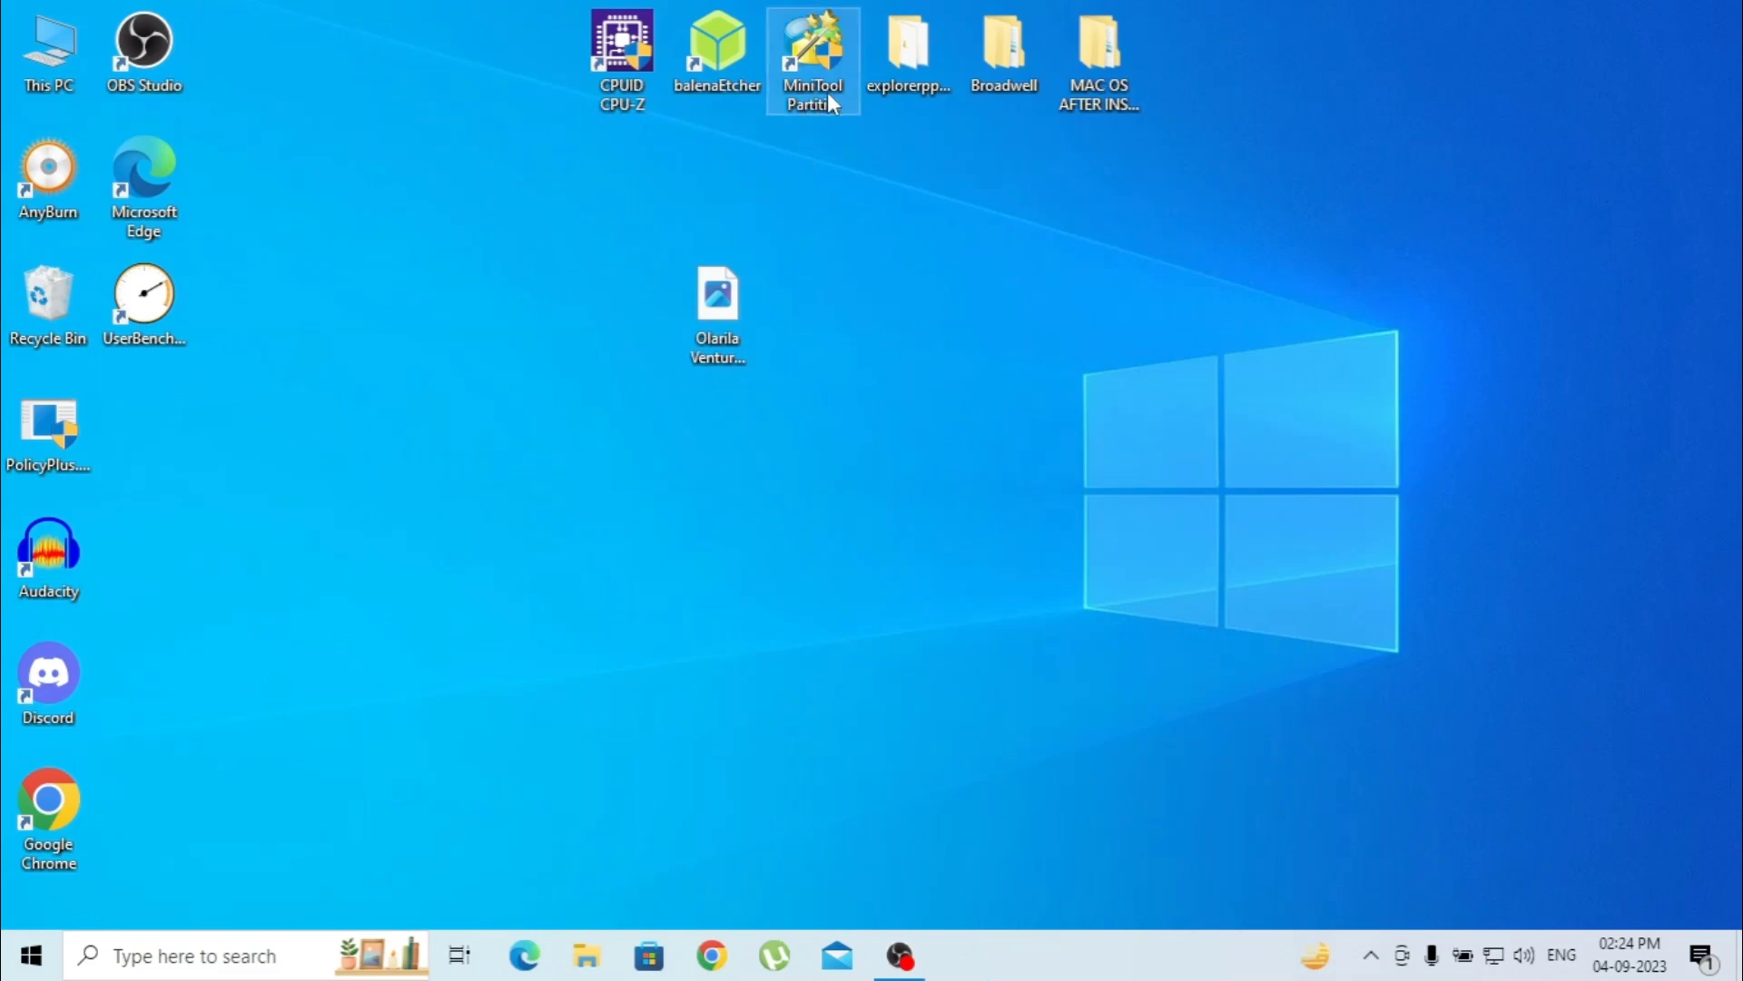
In MiniTool Partition Wizard, assign drive letter L: to the EFI partition on the SanDisk USB disk
click(828, 51)
double_click(828, 51)
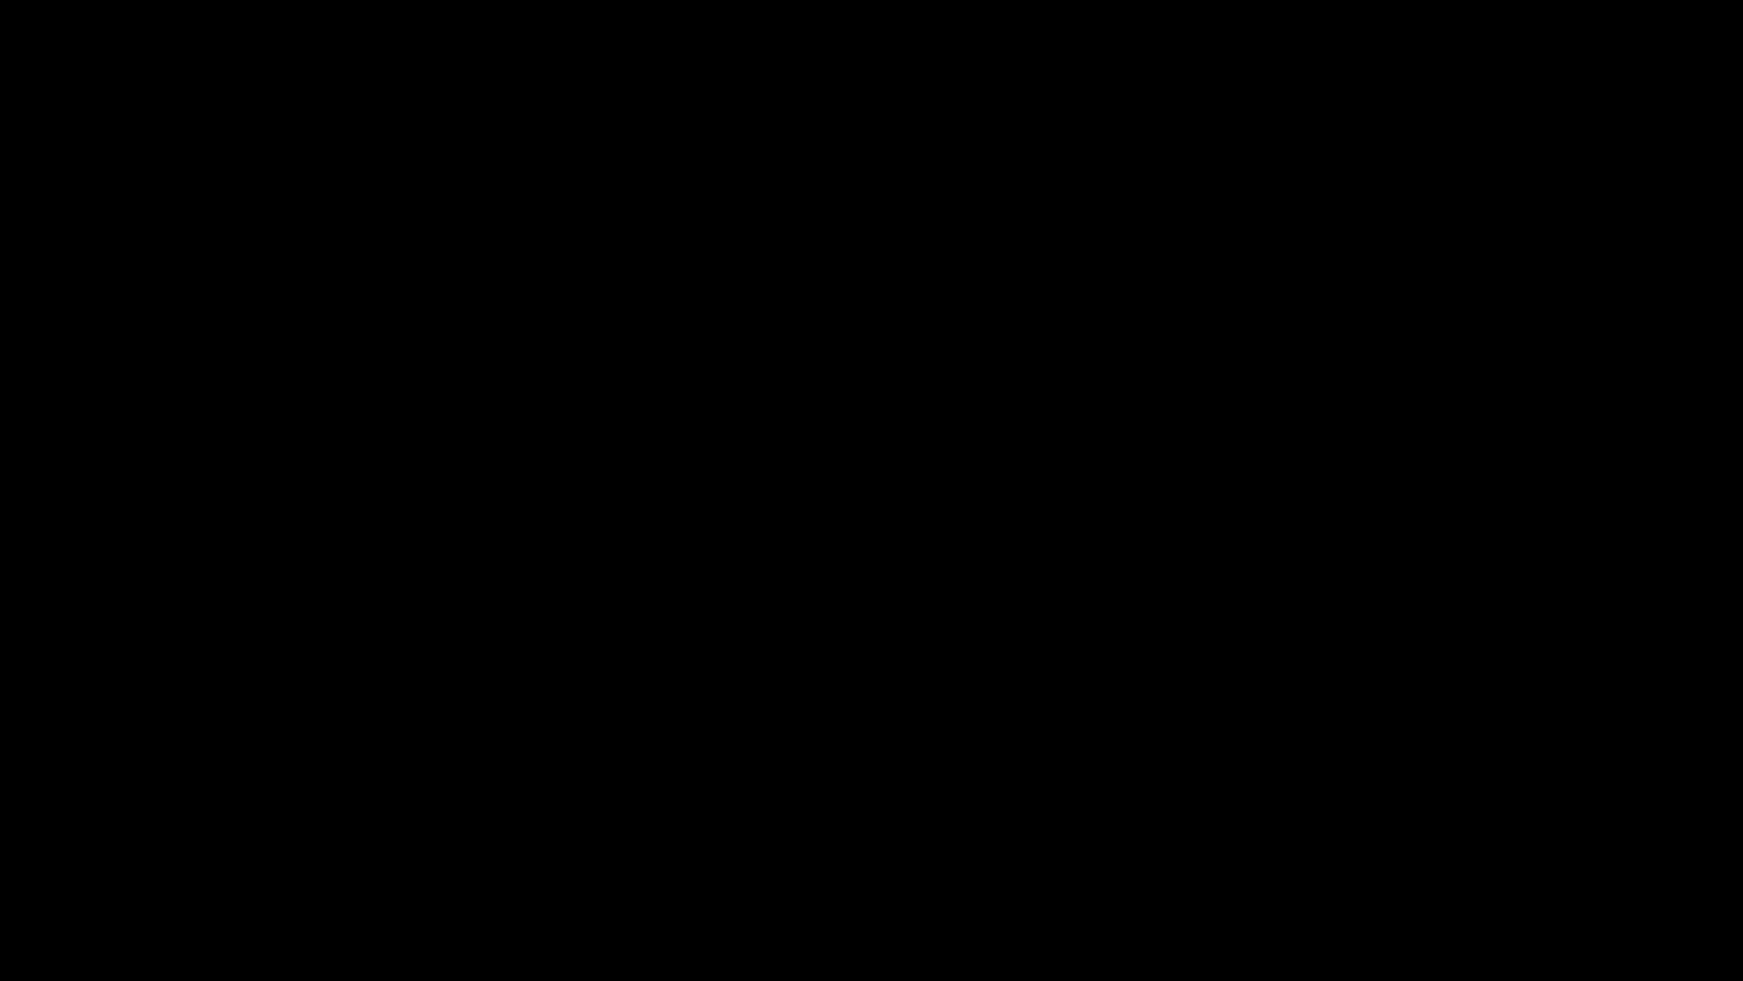
click(776, 653)
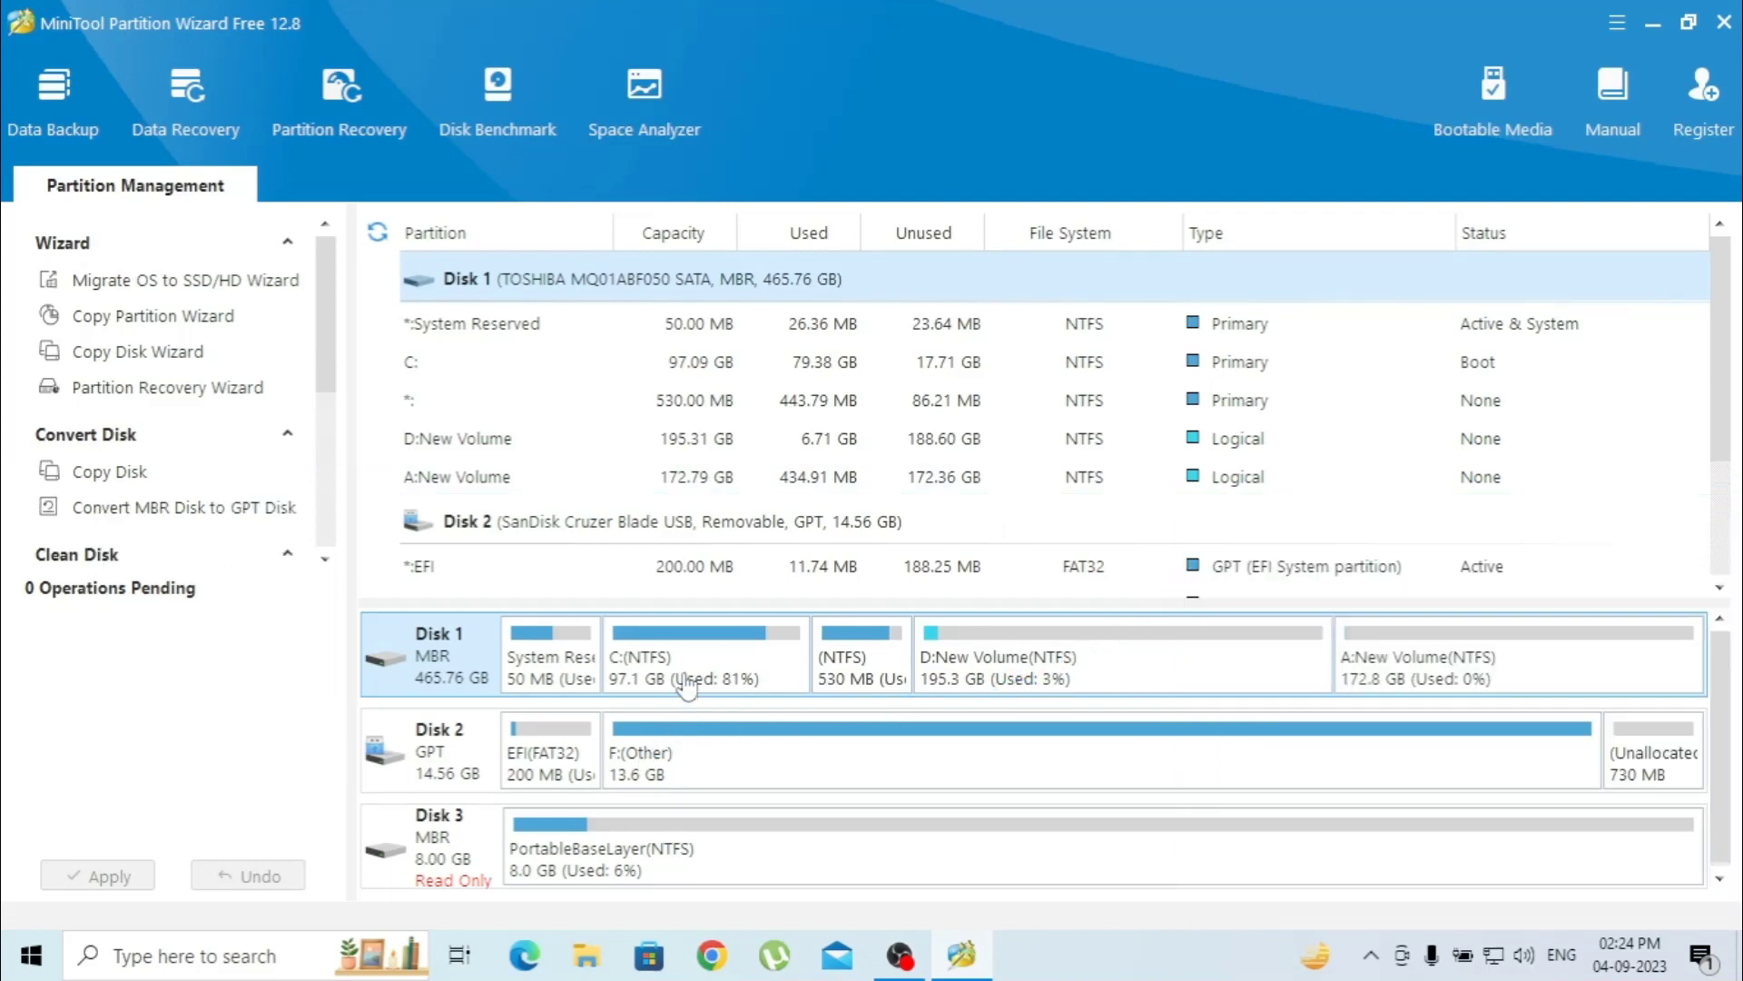
right_click(538, 740)
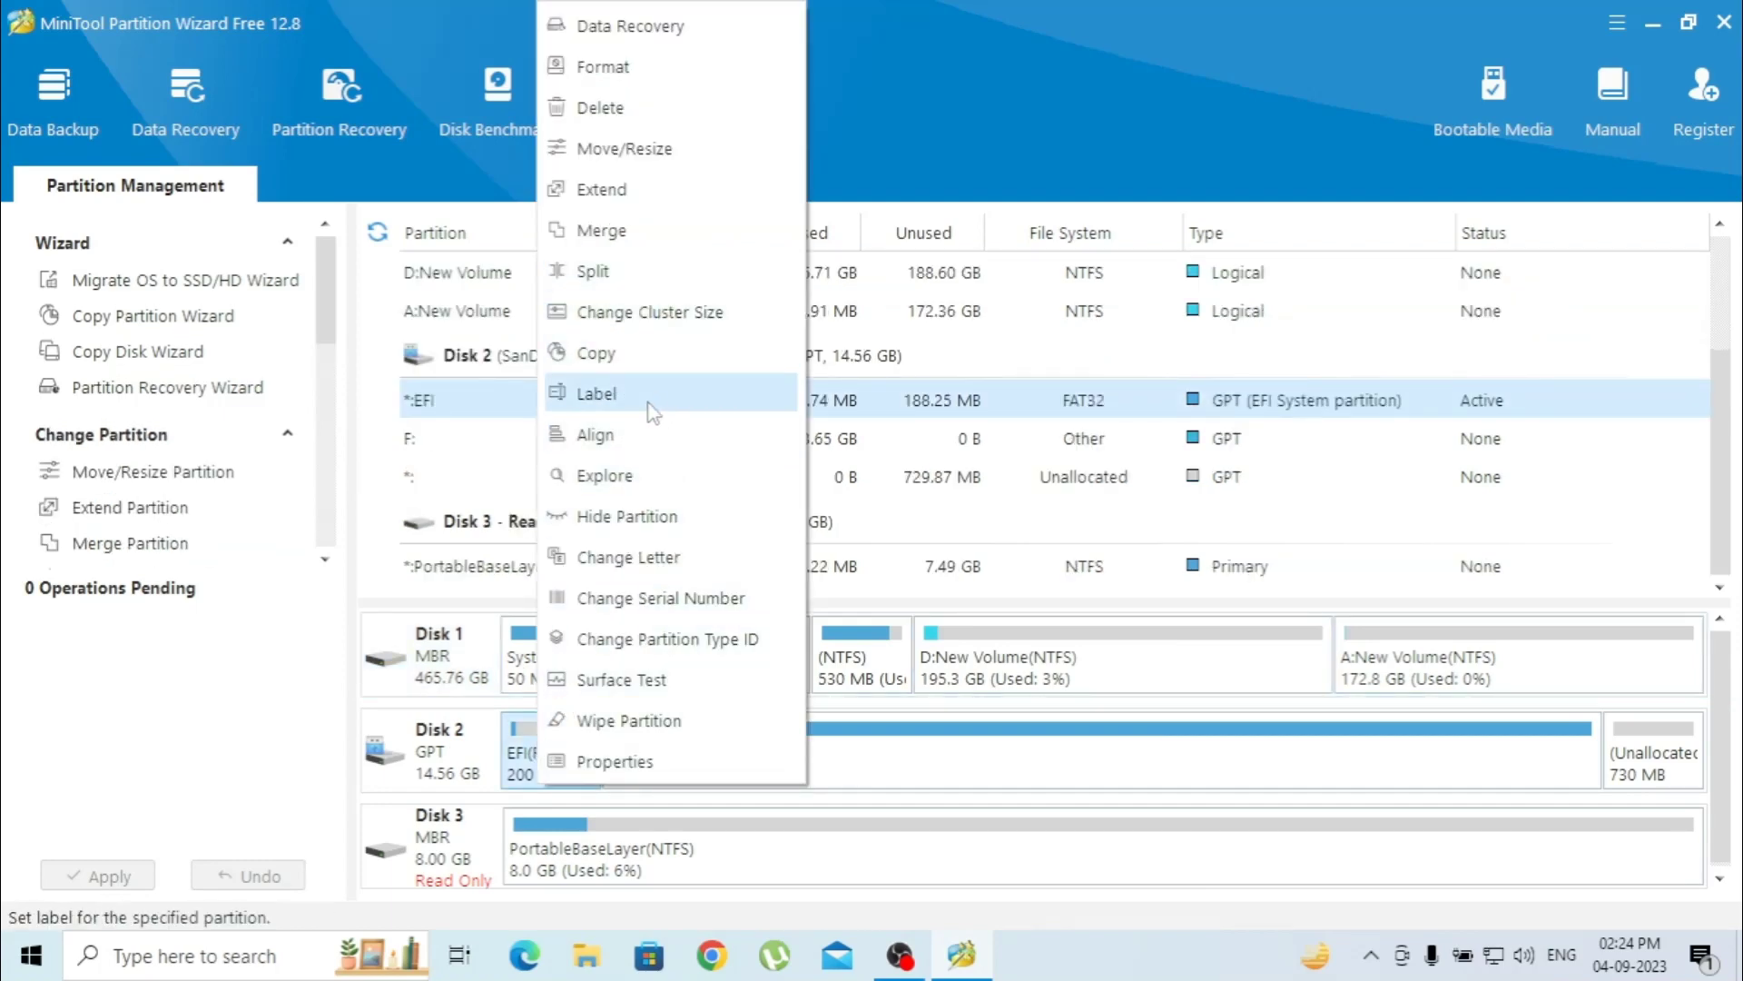
click(650, 557)
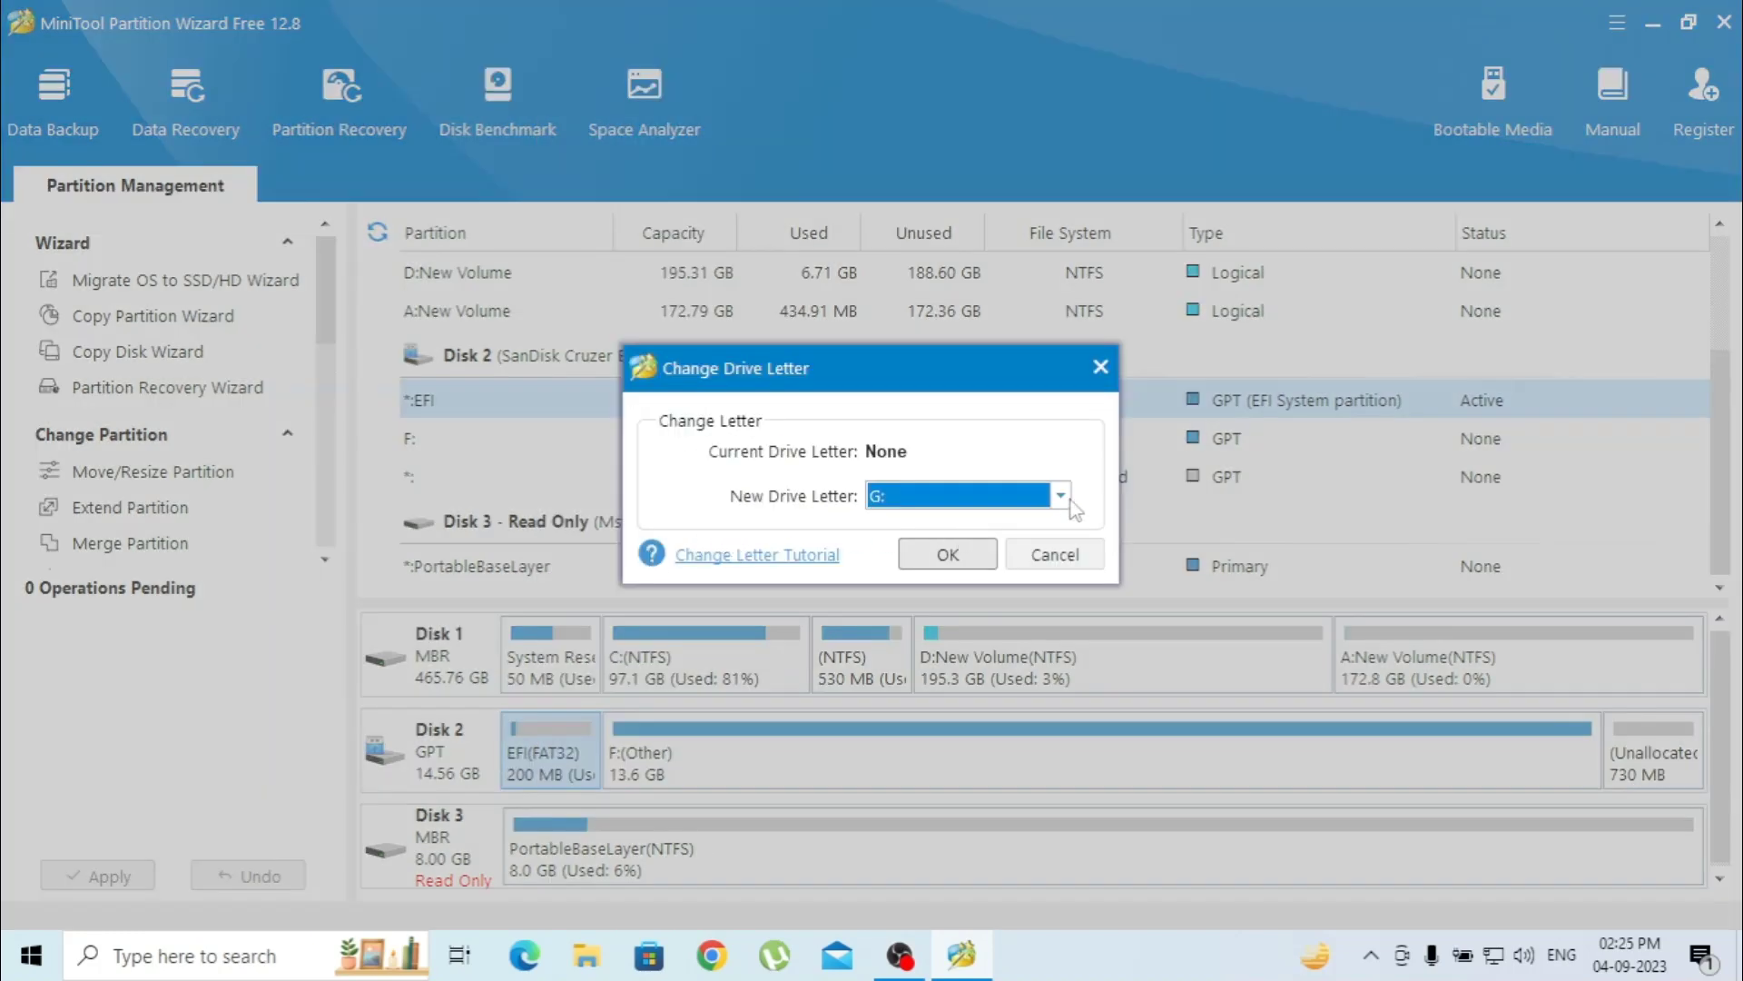
click(1067, 497)
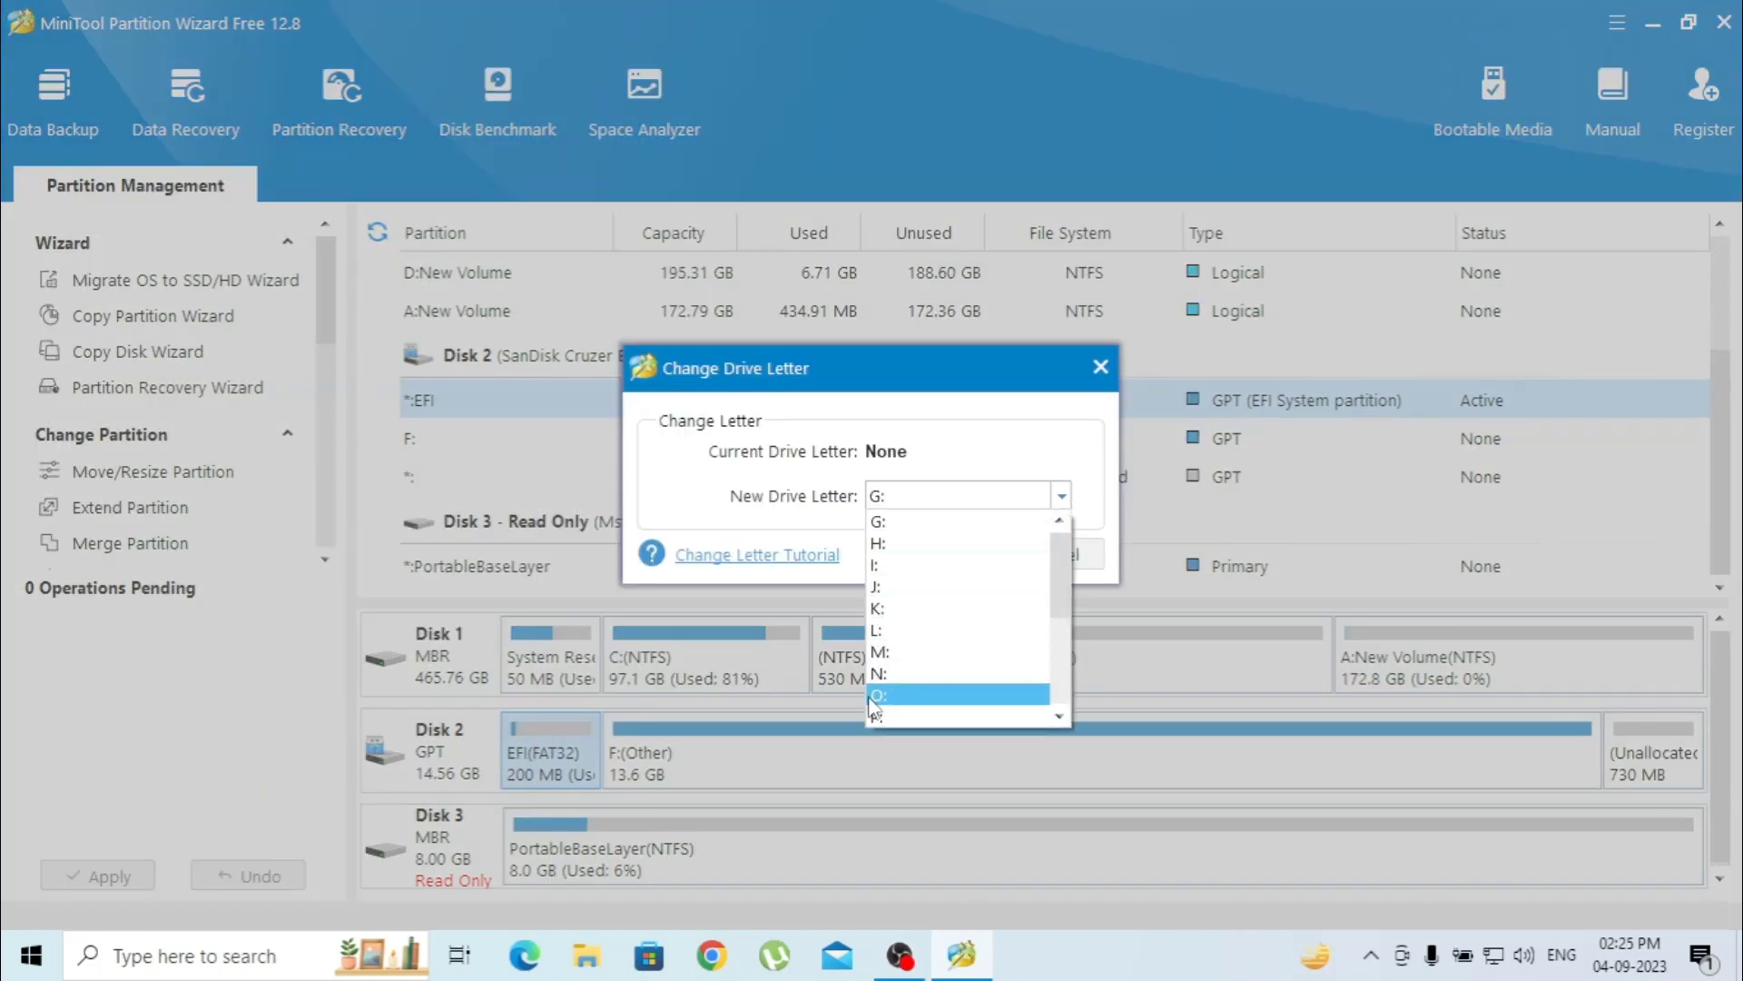
click(936, 630)
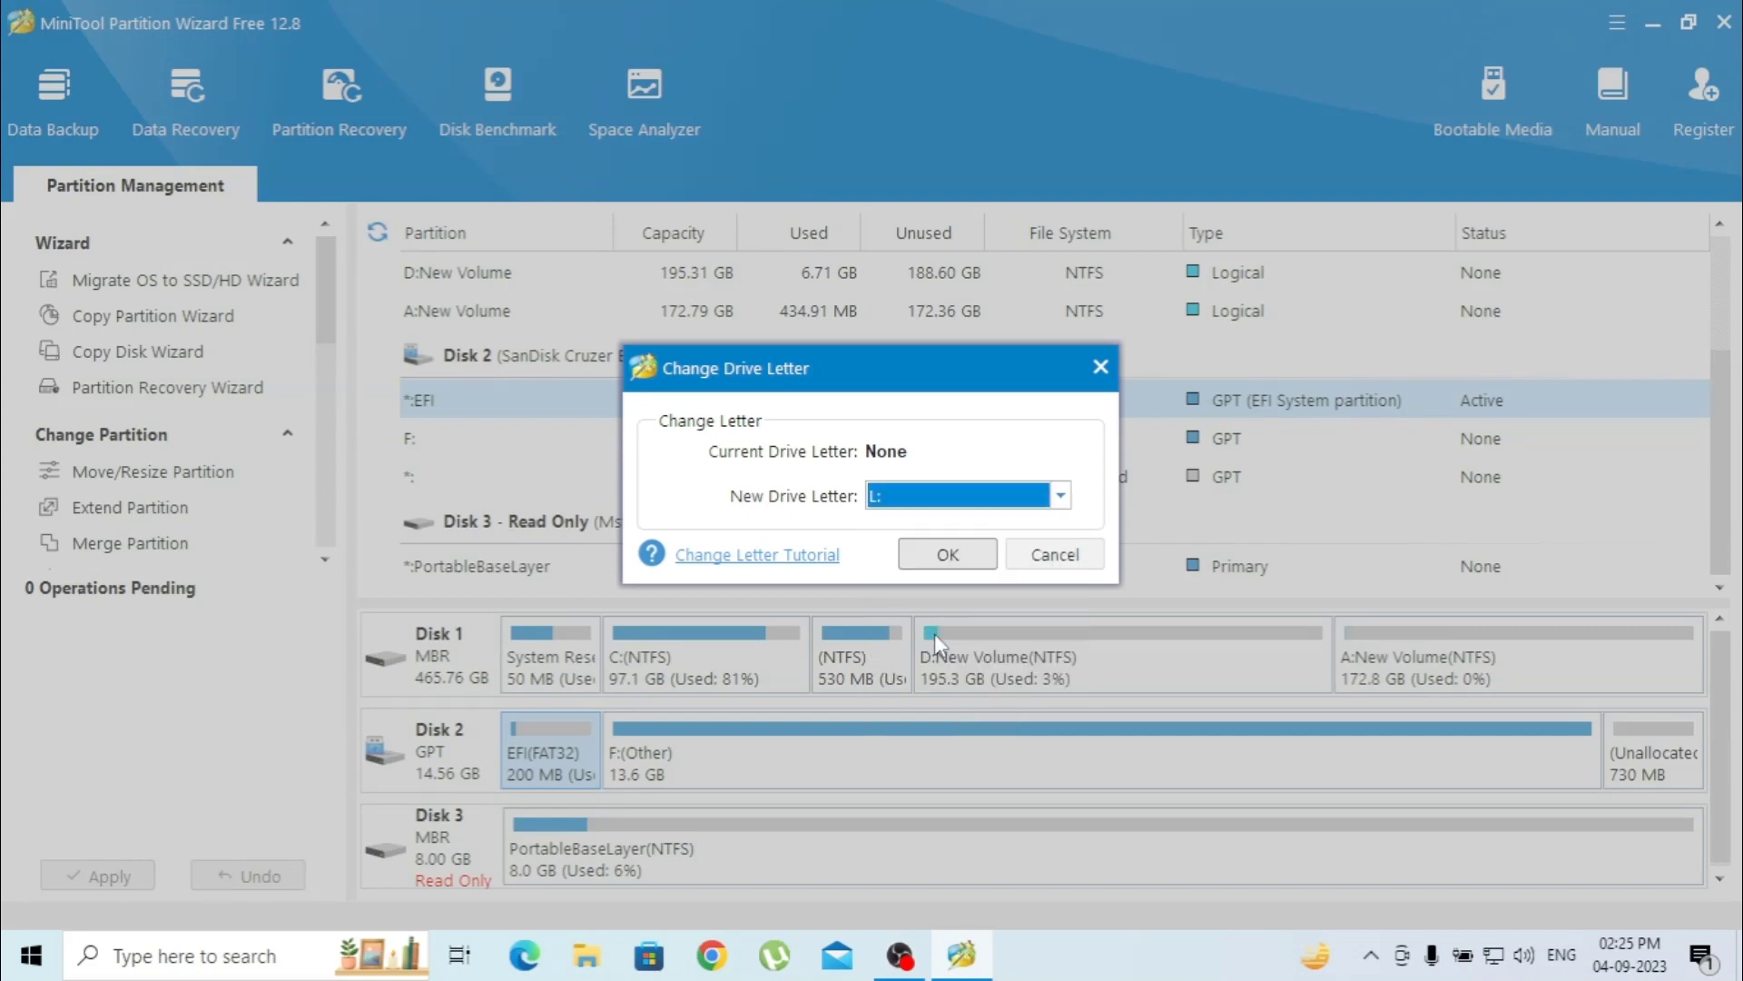
click(962, 552)
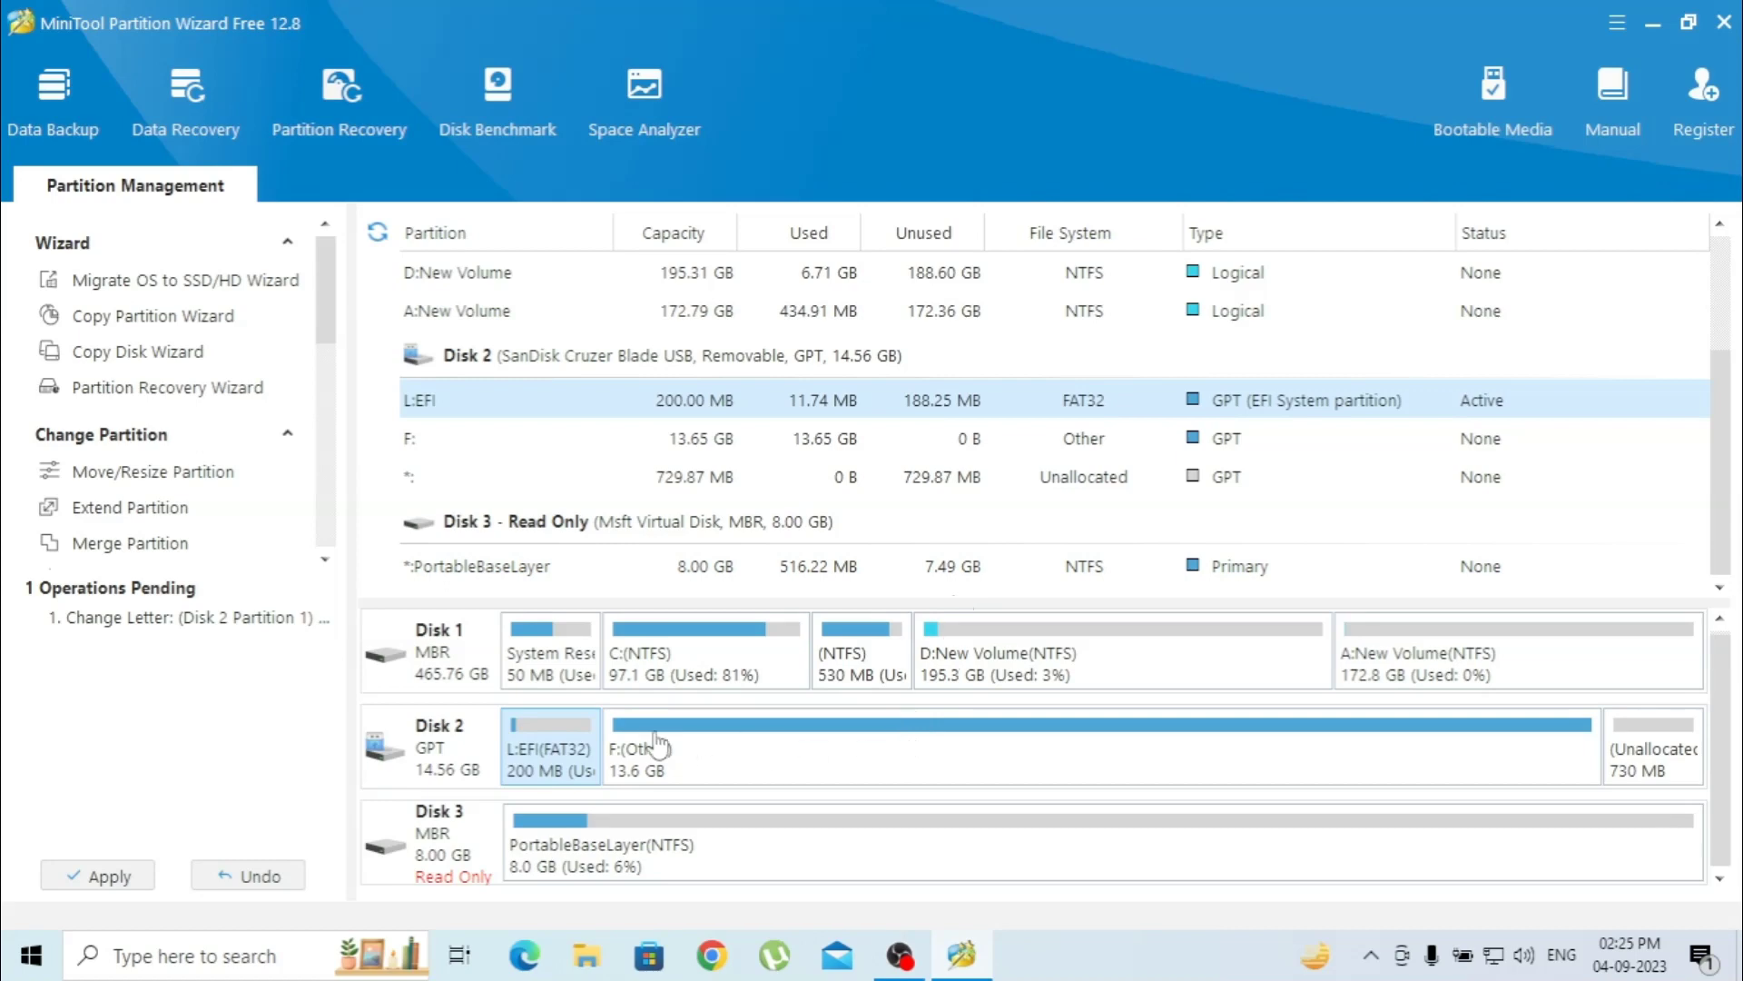
Apply the pending drive letter change and quit the partition program
click(109, 876)
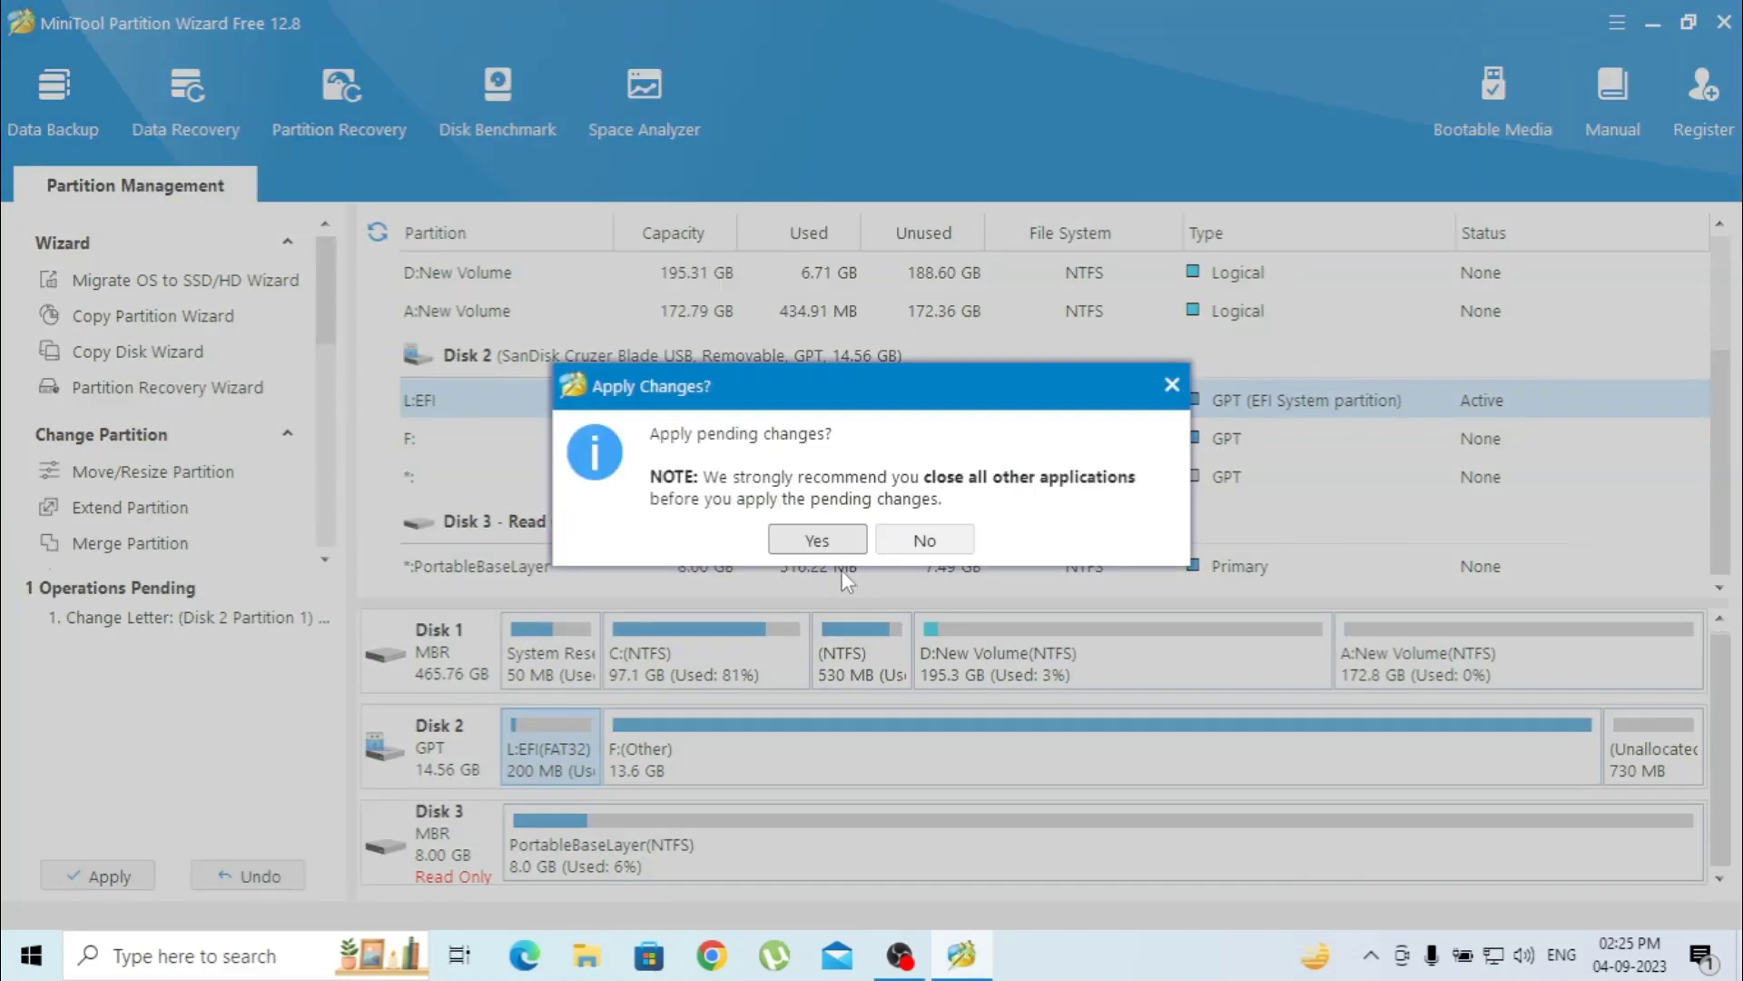
click(817, 541)
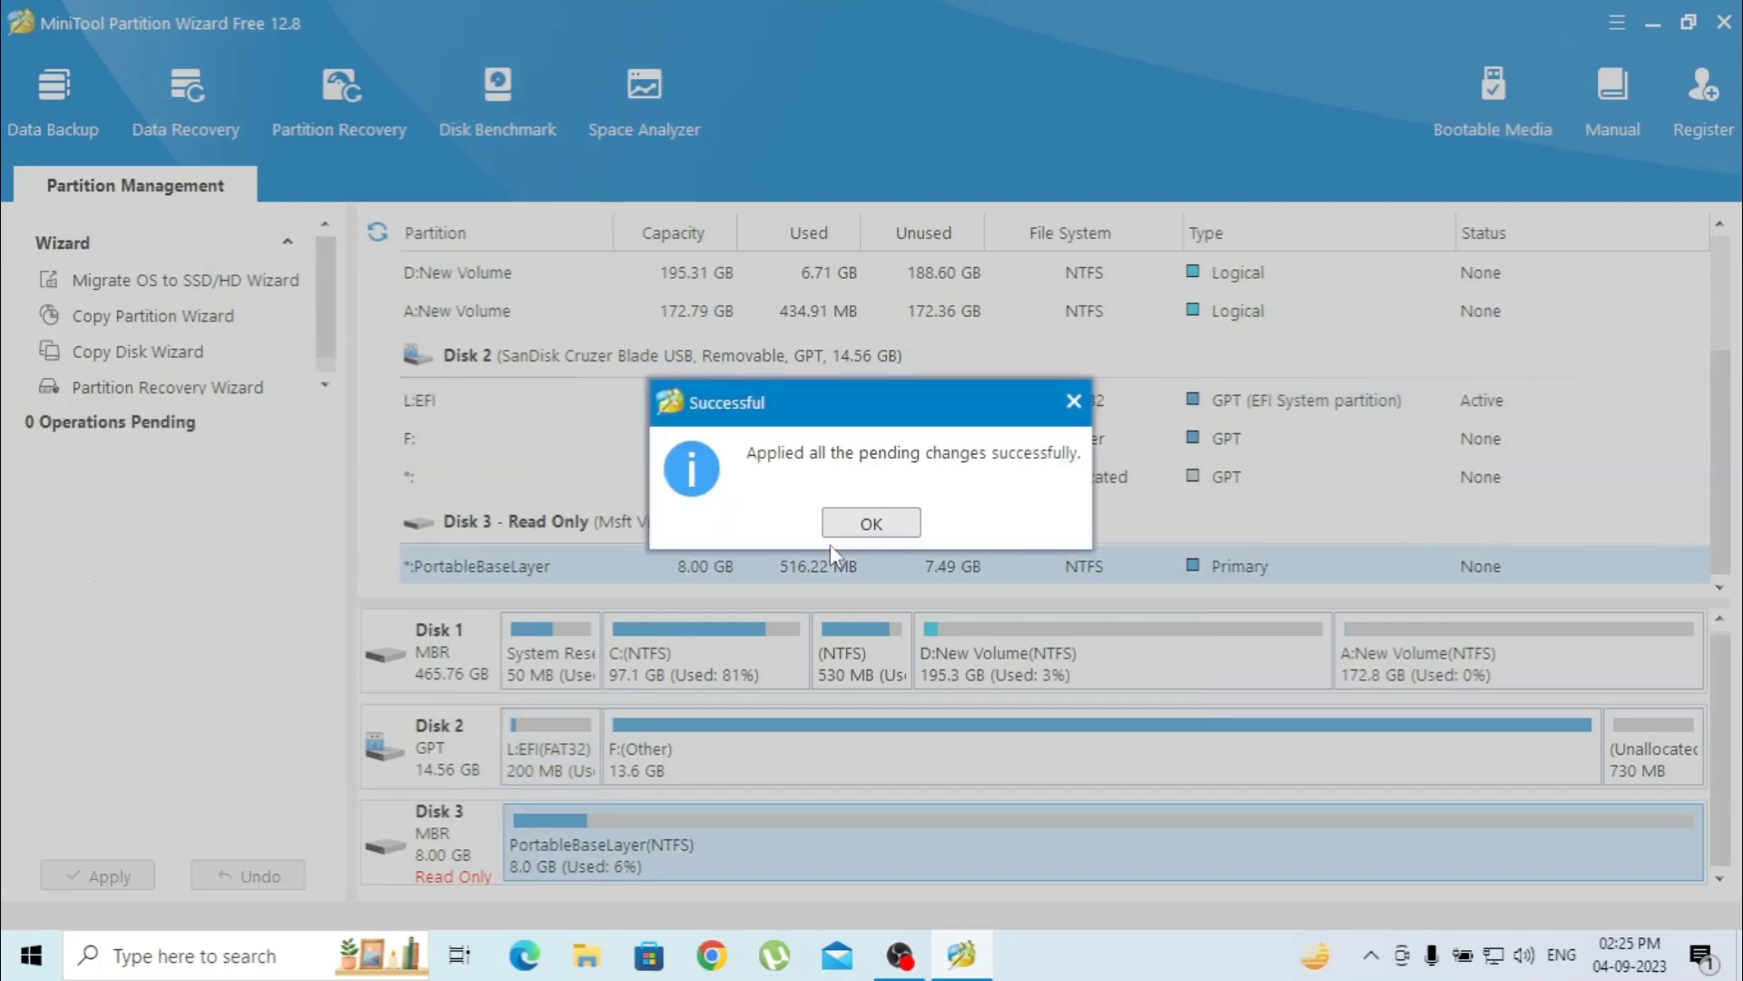
click(910, 524)
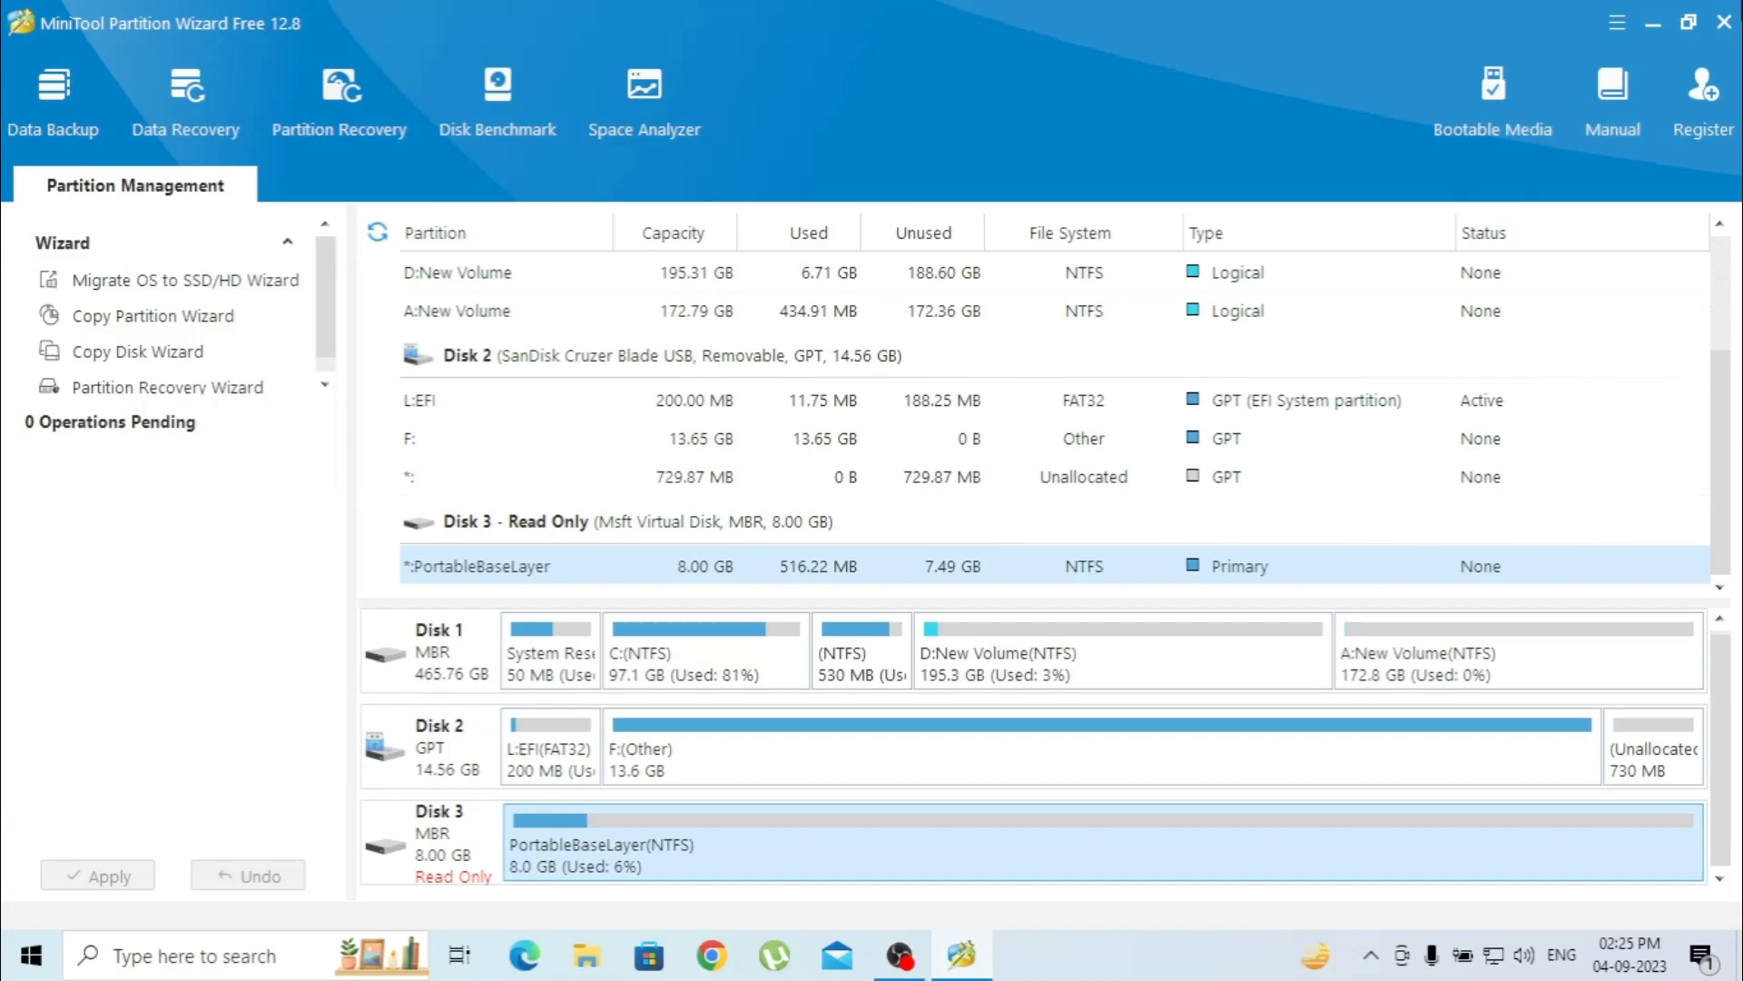
click(1722, 25)
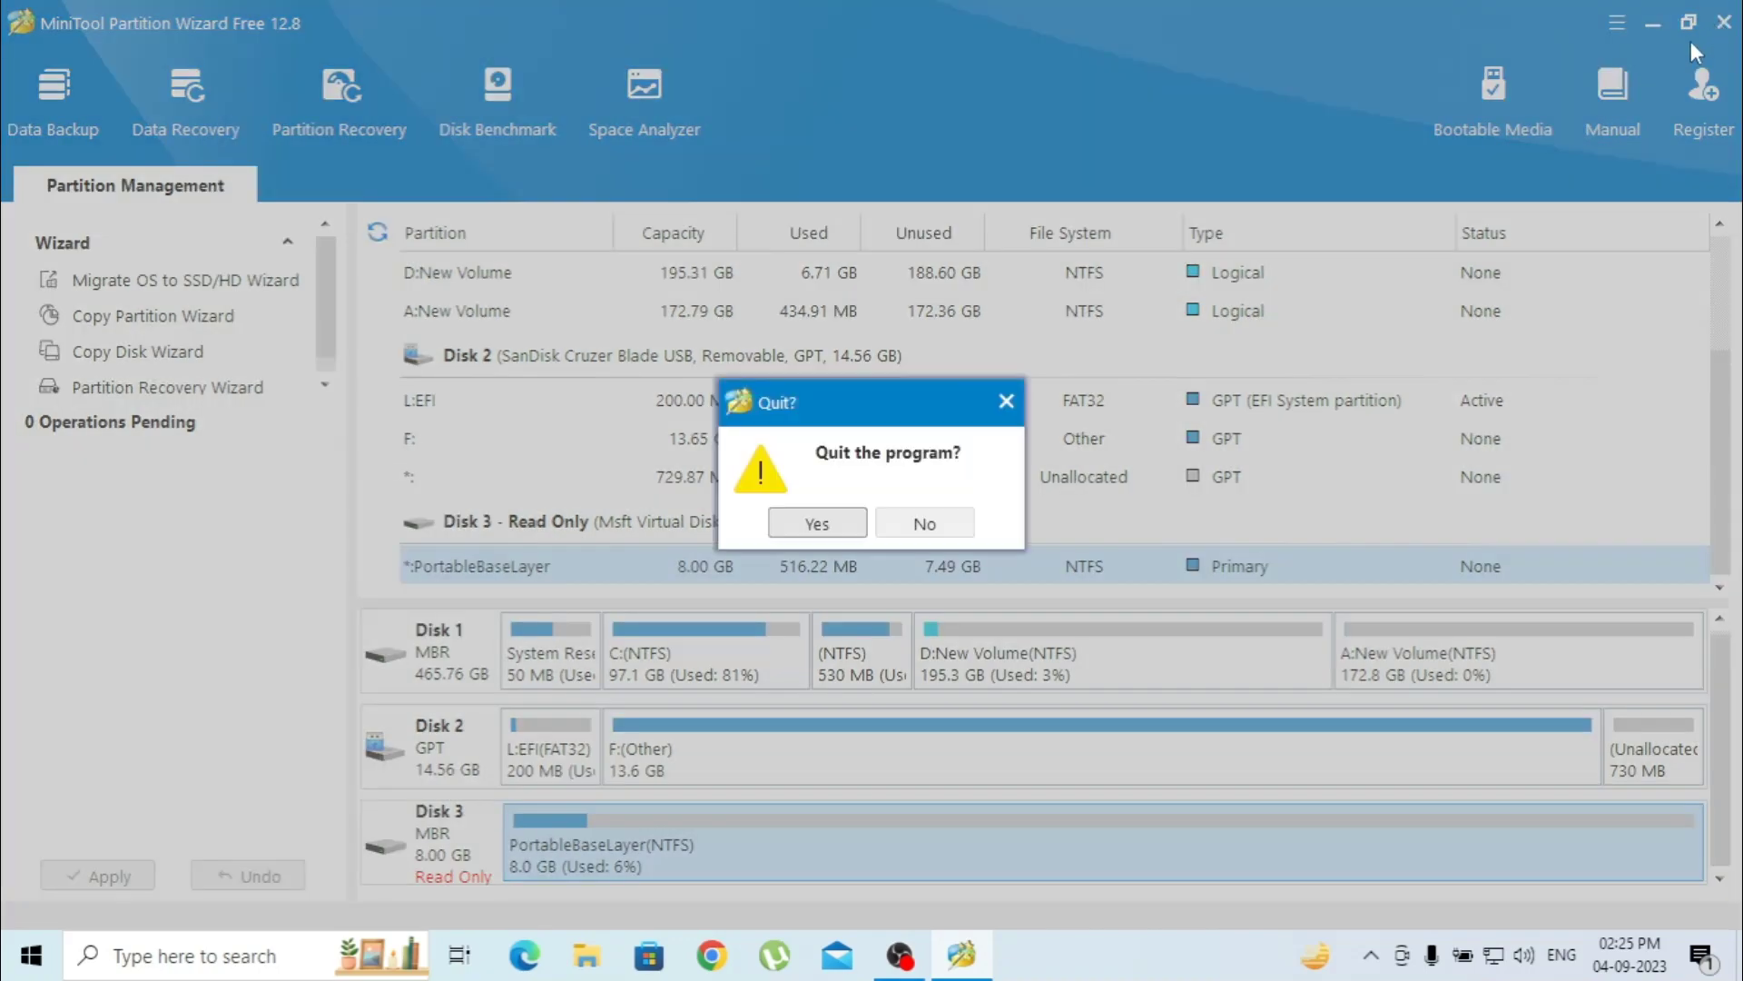
click(790, 524)
click(725, 605)
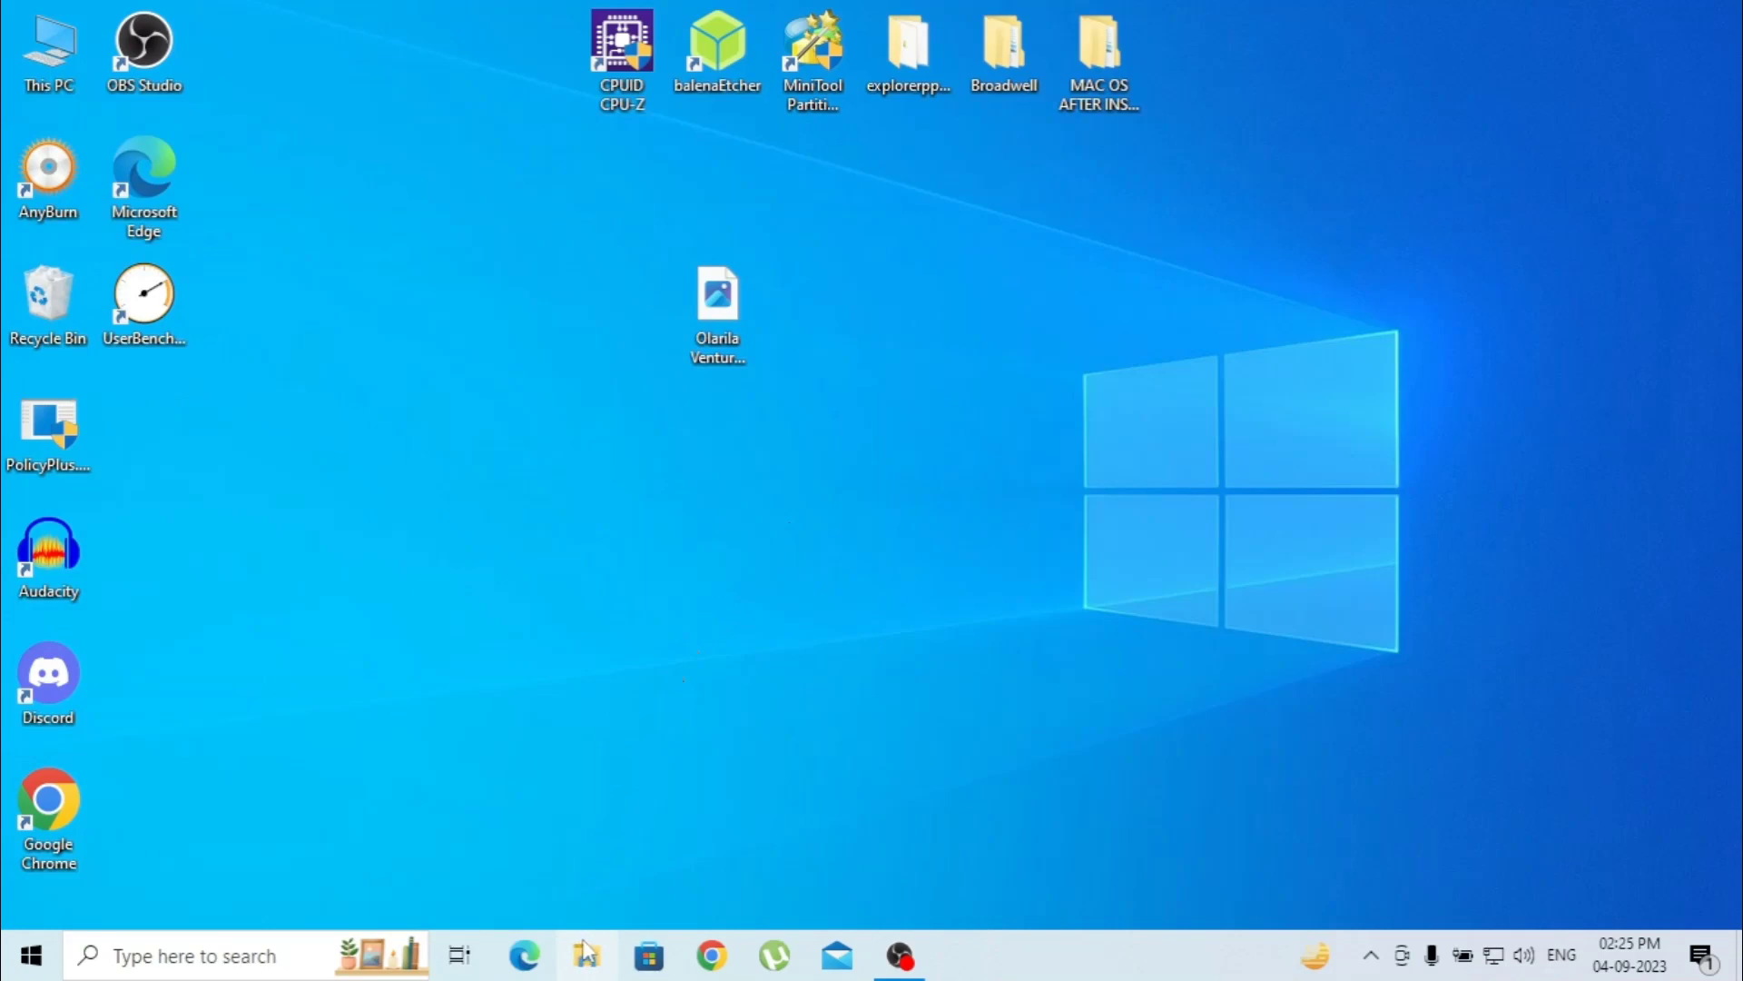
Check in File Explorer that the EFI (L:) drive is listed, and close the window
click(586, 955)
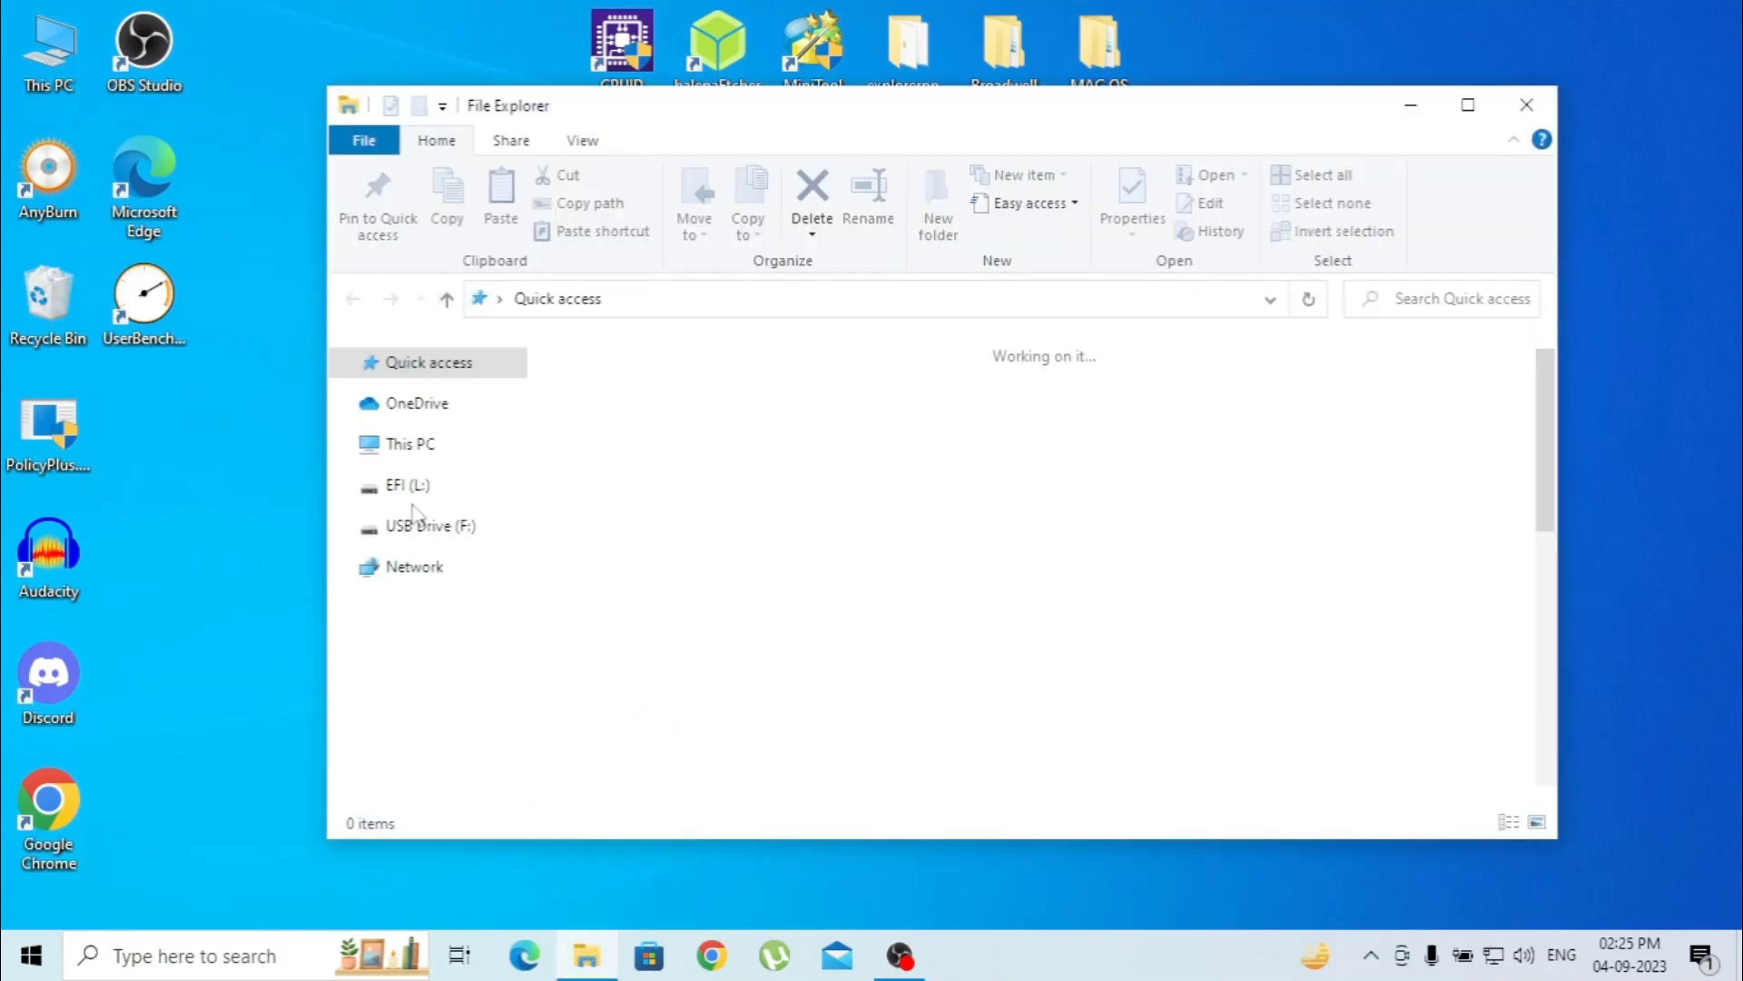
scroll(436, 663, down, 2)
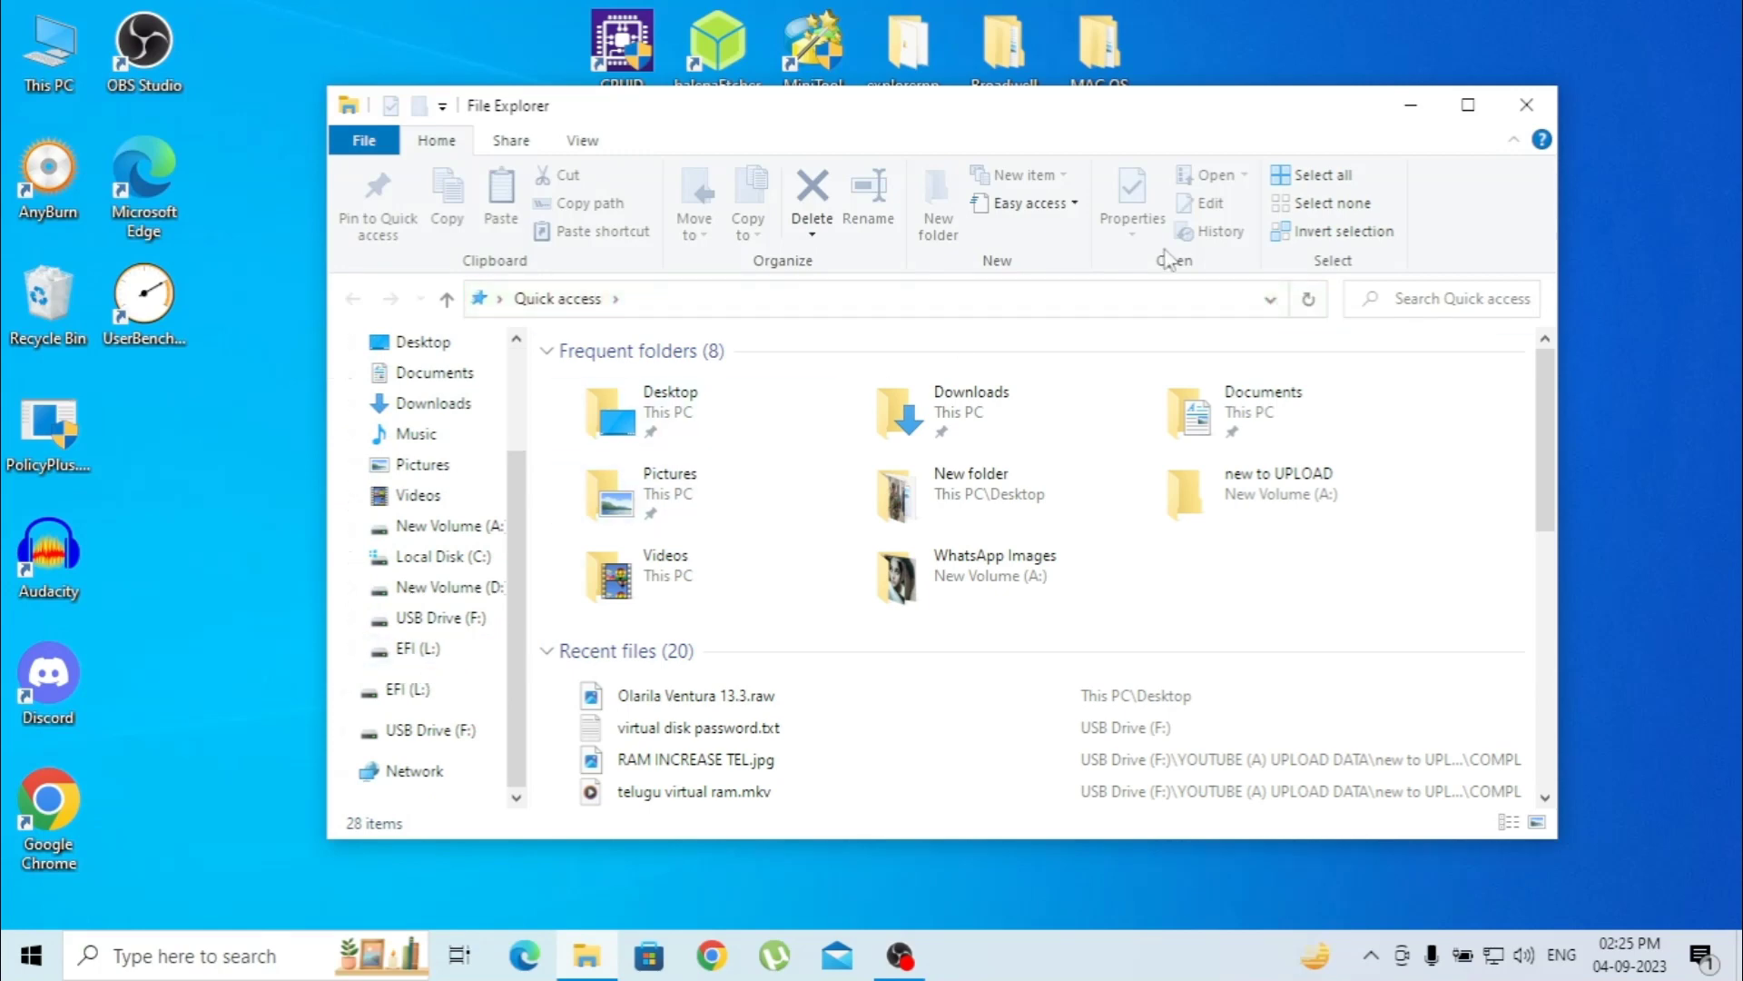
click(1526, 104)
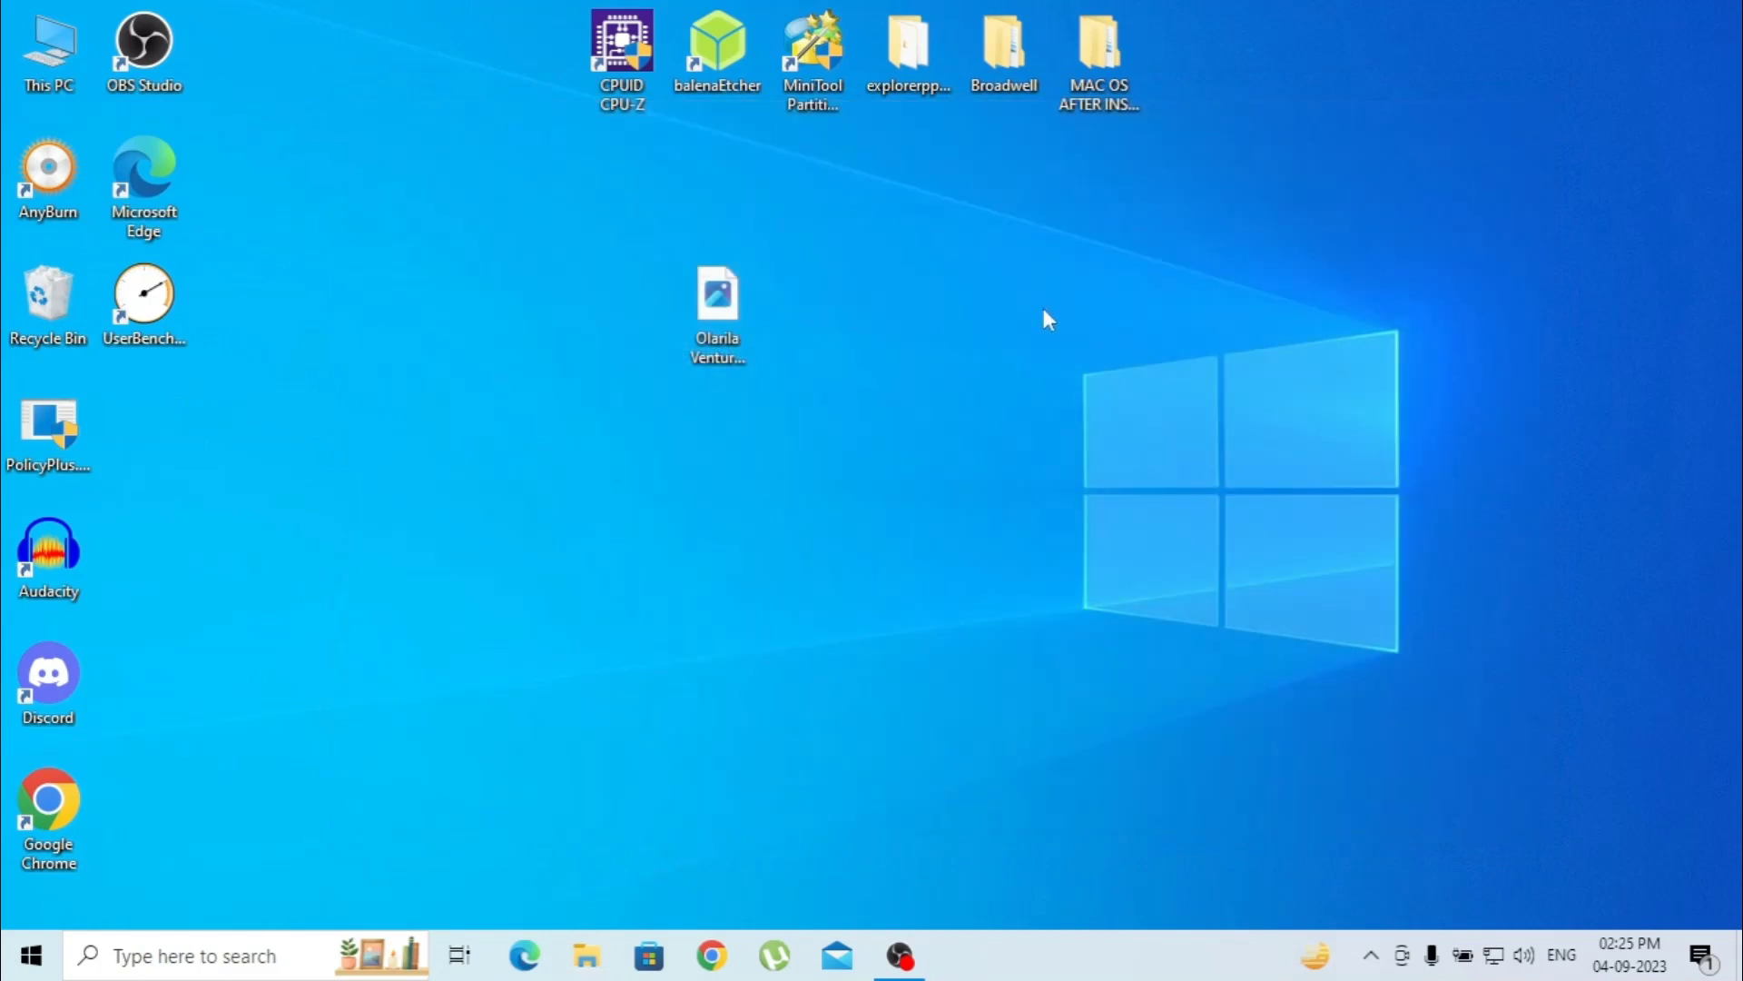
Open the explorerpp_x64 folder on the desktop and view the available actions for Explorer++.exe
double_click(923, 88)
double_click(898, 69)
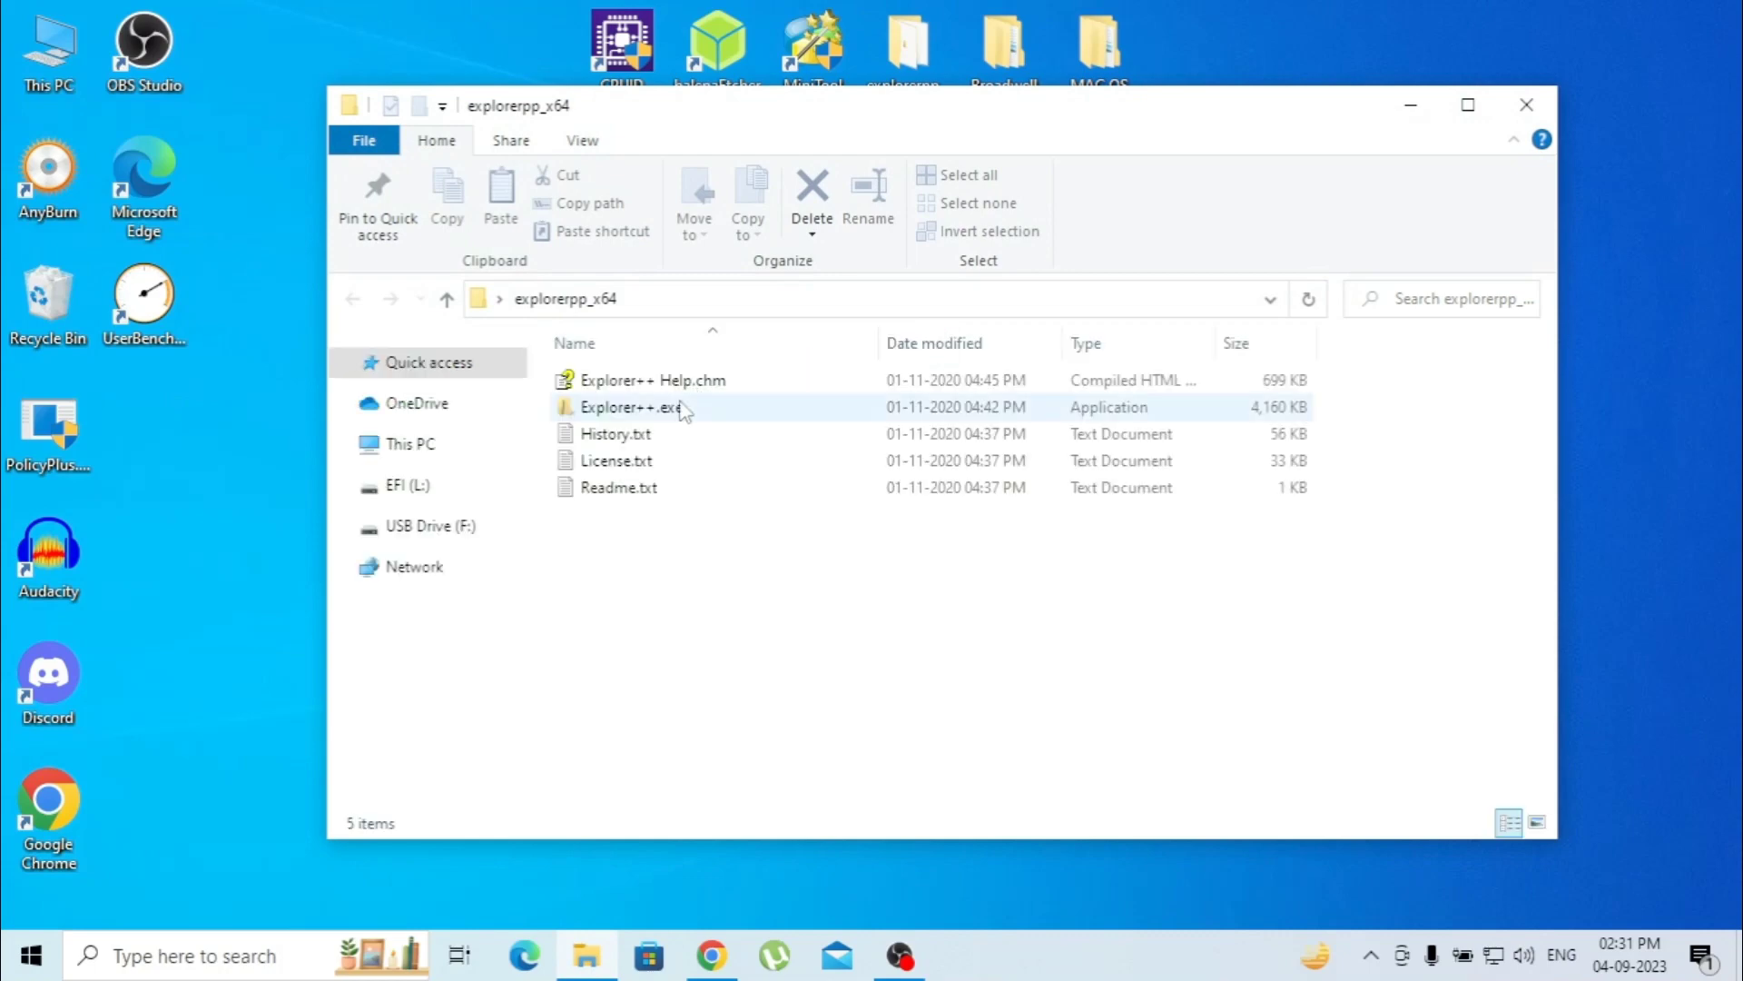
click(635, 407)
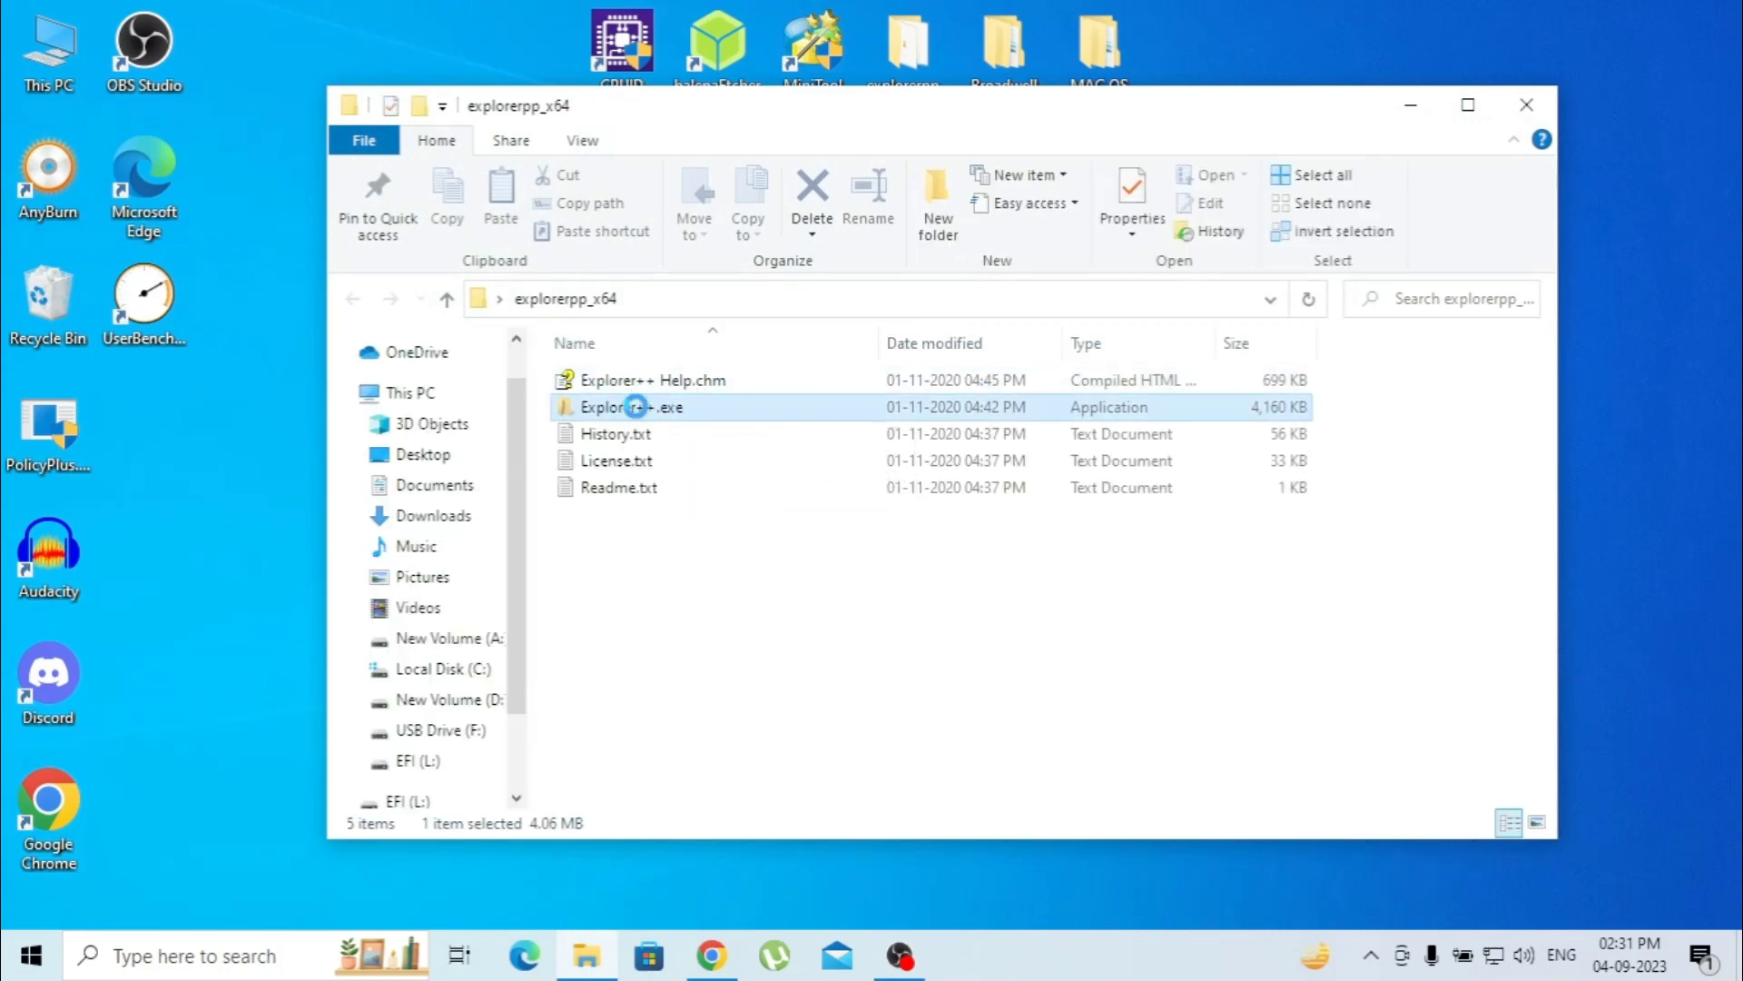
right_click(635, 407)
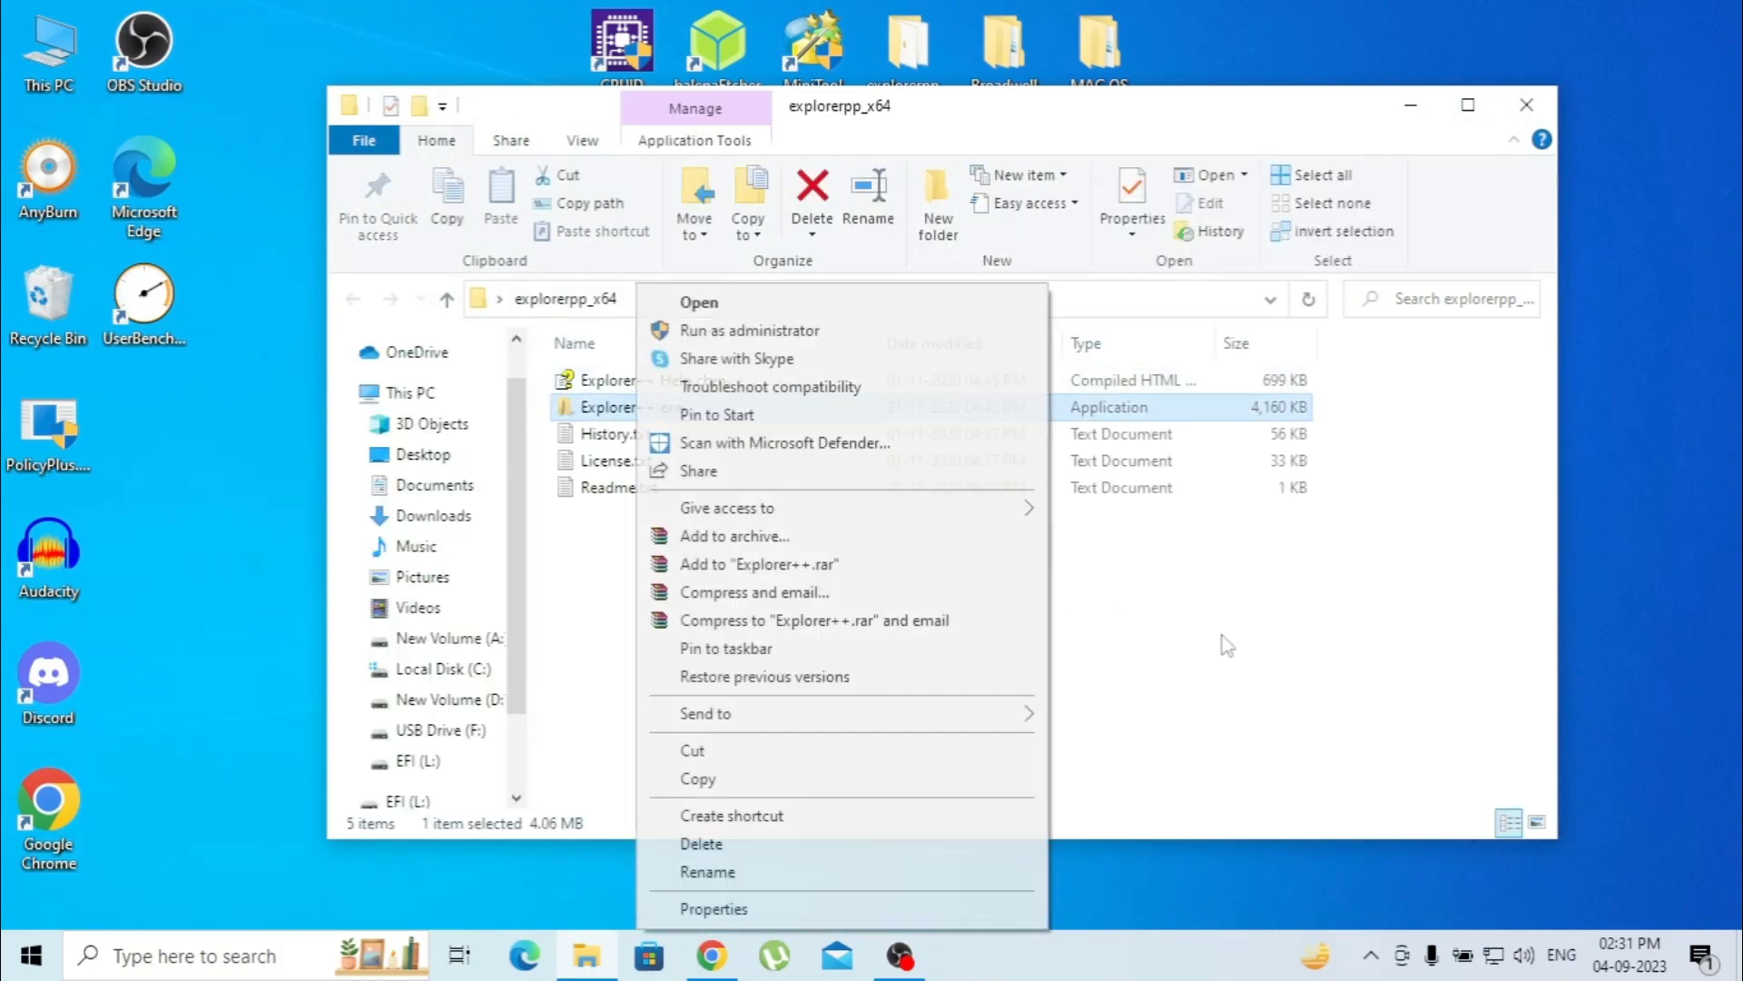
click(1224, 643)
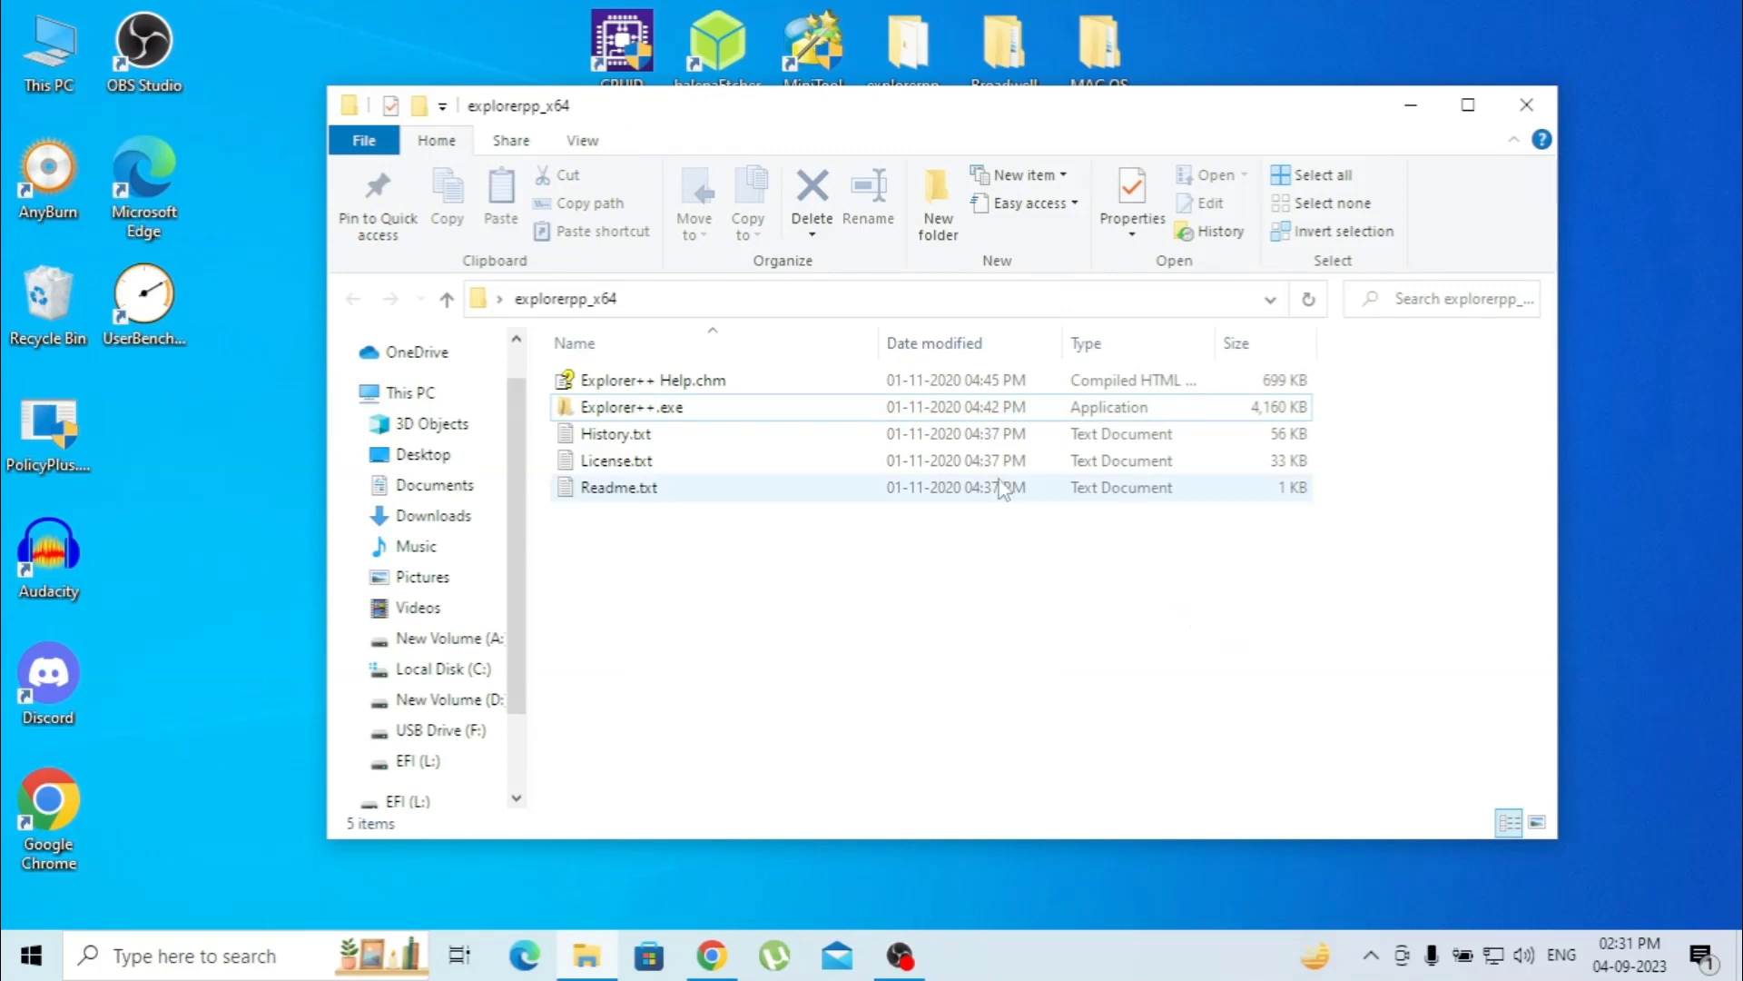
Run Explorer++.exe as administrator and open the EFI (L:) drive in it
click(797, 411)
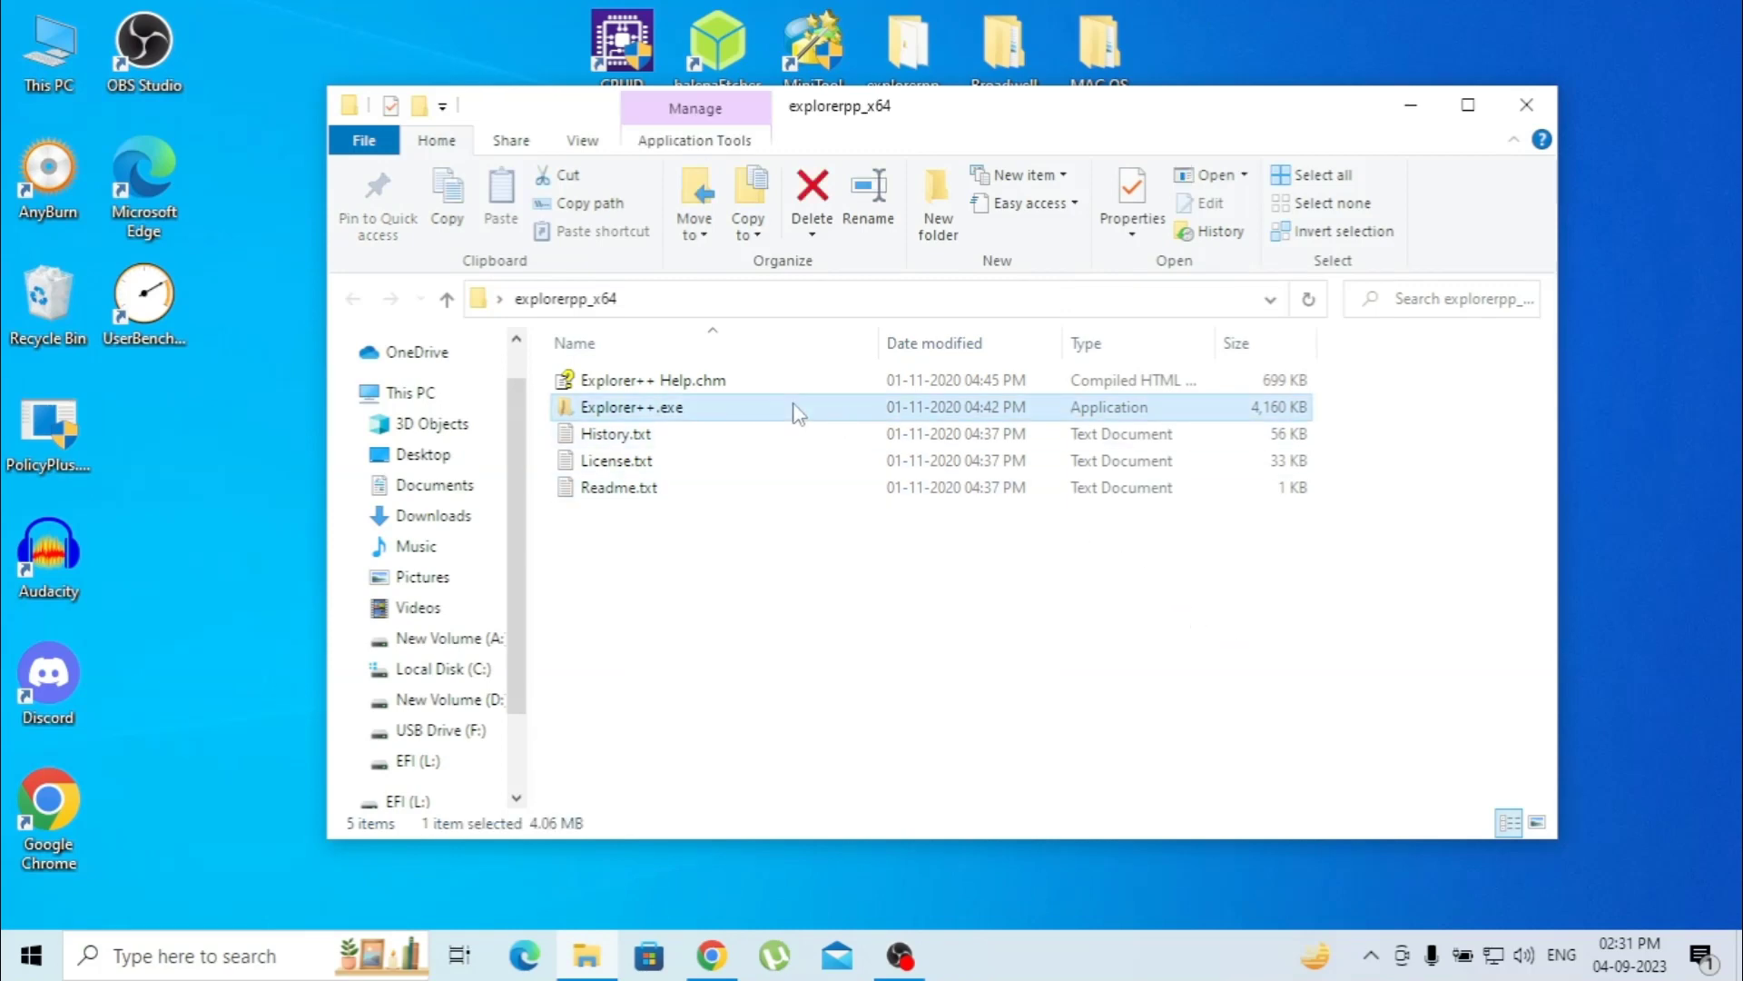
right_click(796, 411)
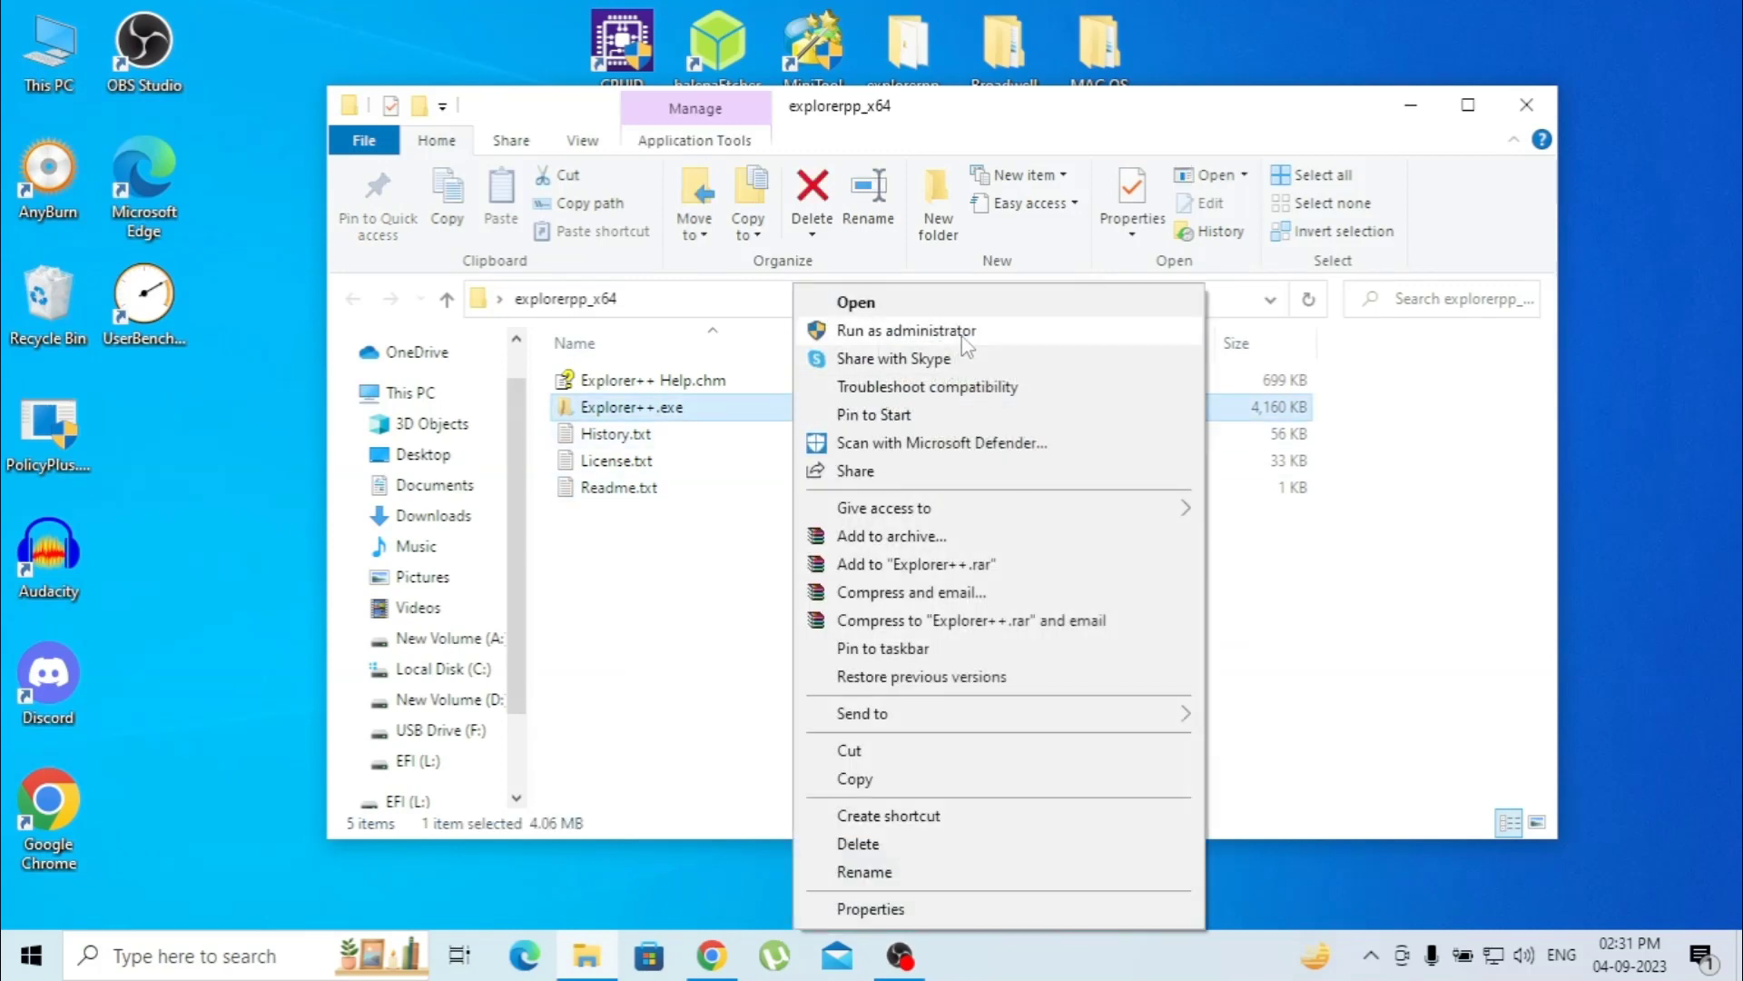
click(899, 336)
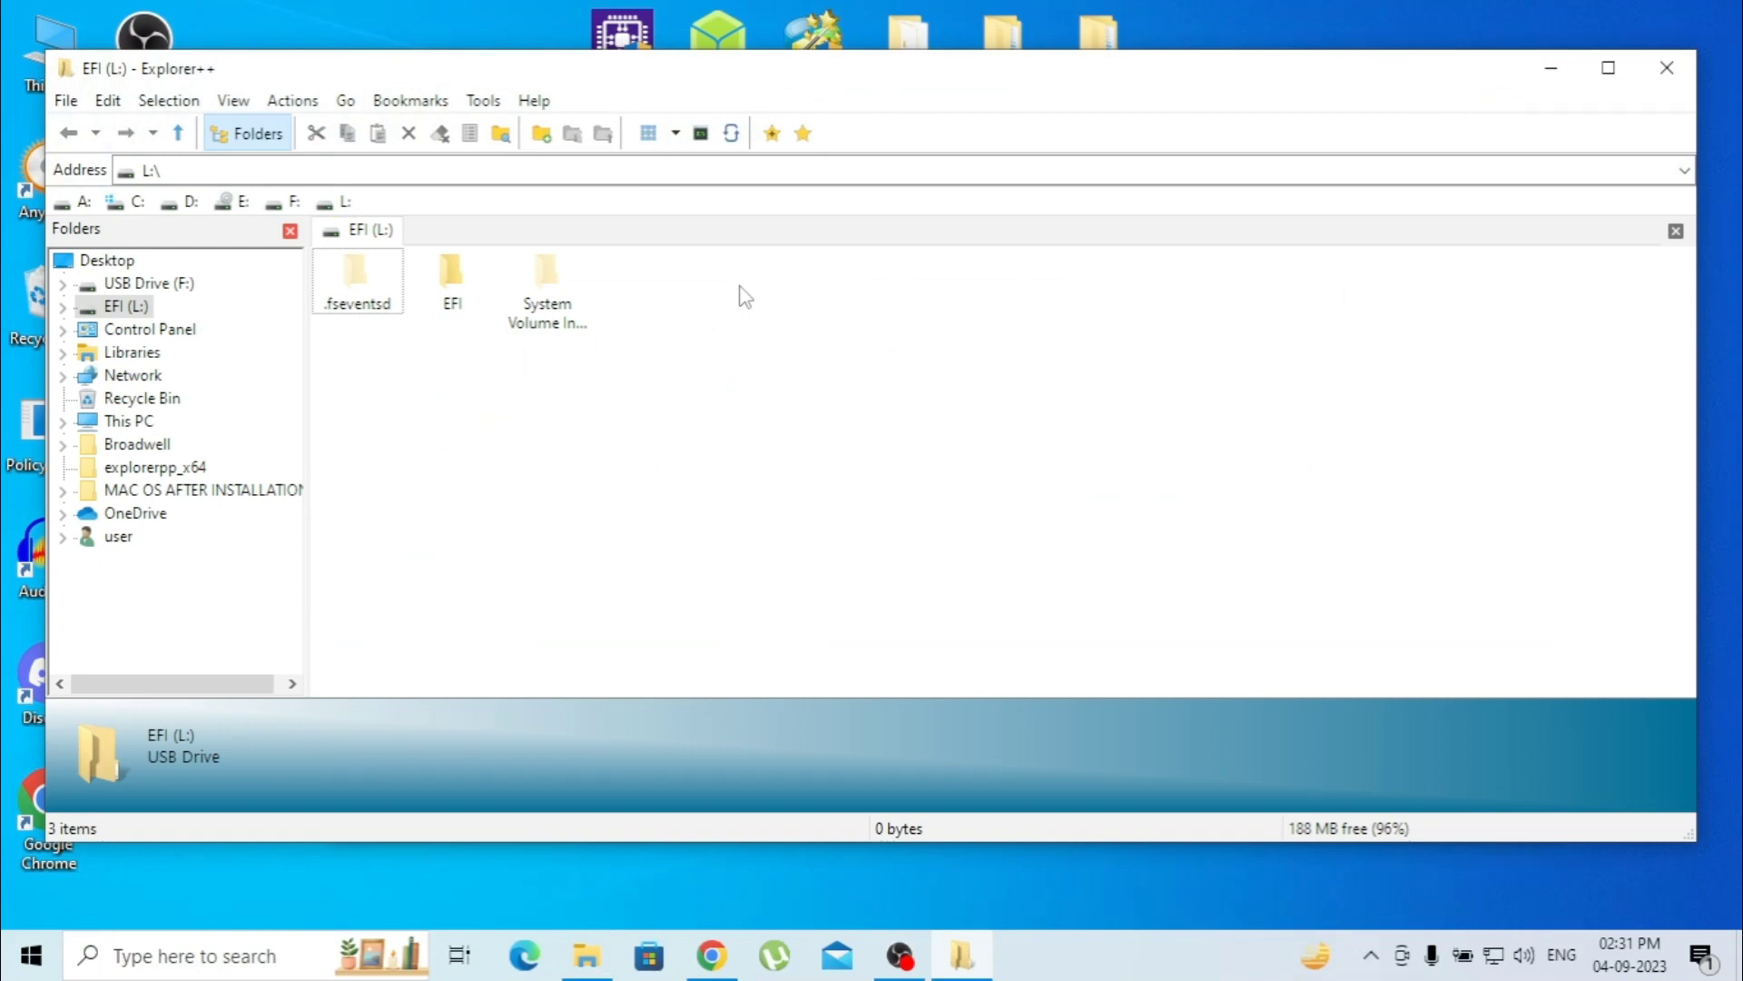
Permanently delete the .fseventsd, EFI and System Volume Information folders from the EFI (L:) drive, accepting the system file deletion
drag(741, 287, 318, 284)
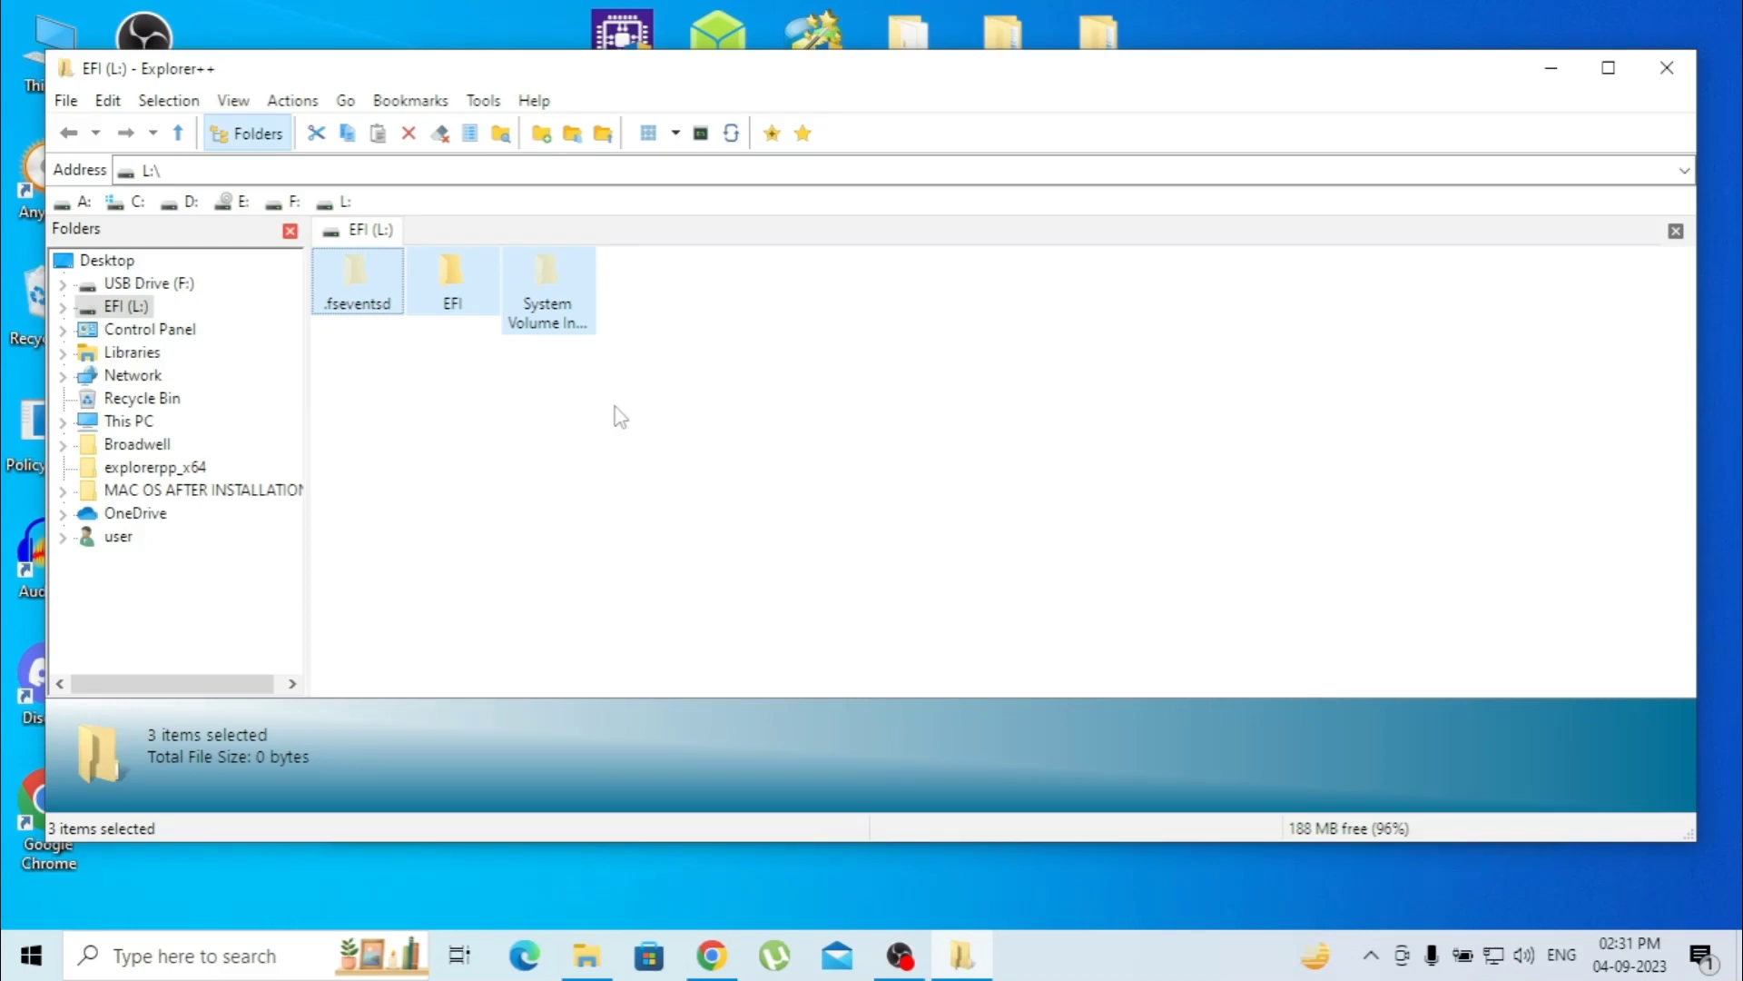
key(Delete)
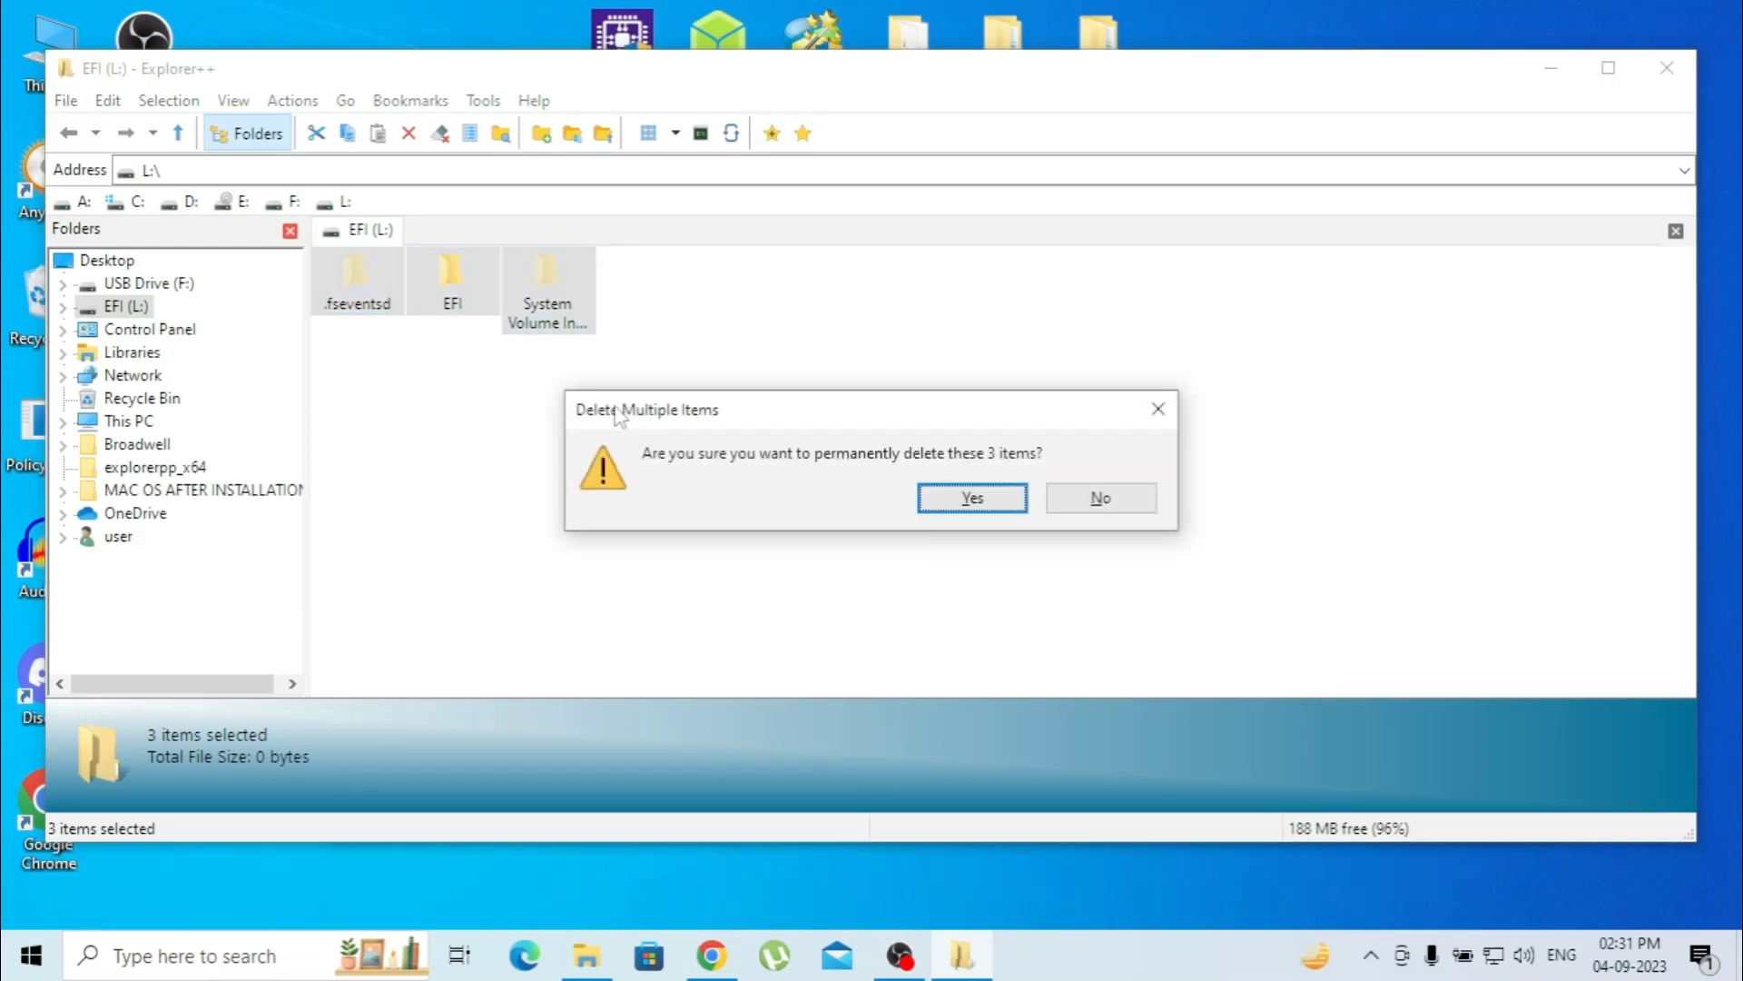
key(Return)
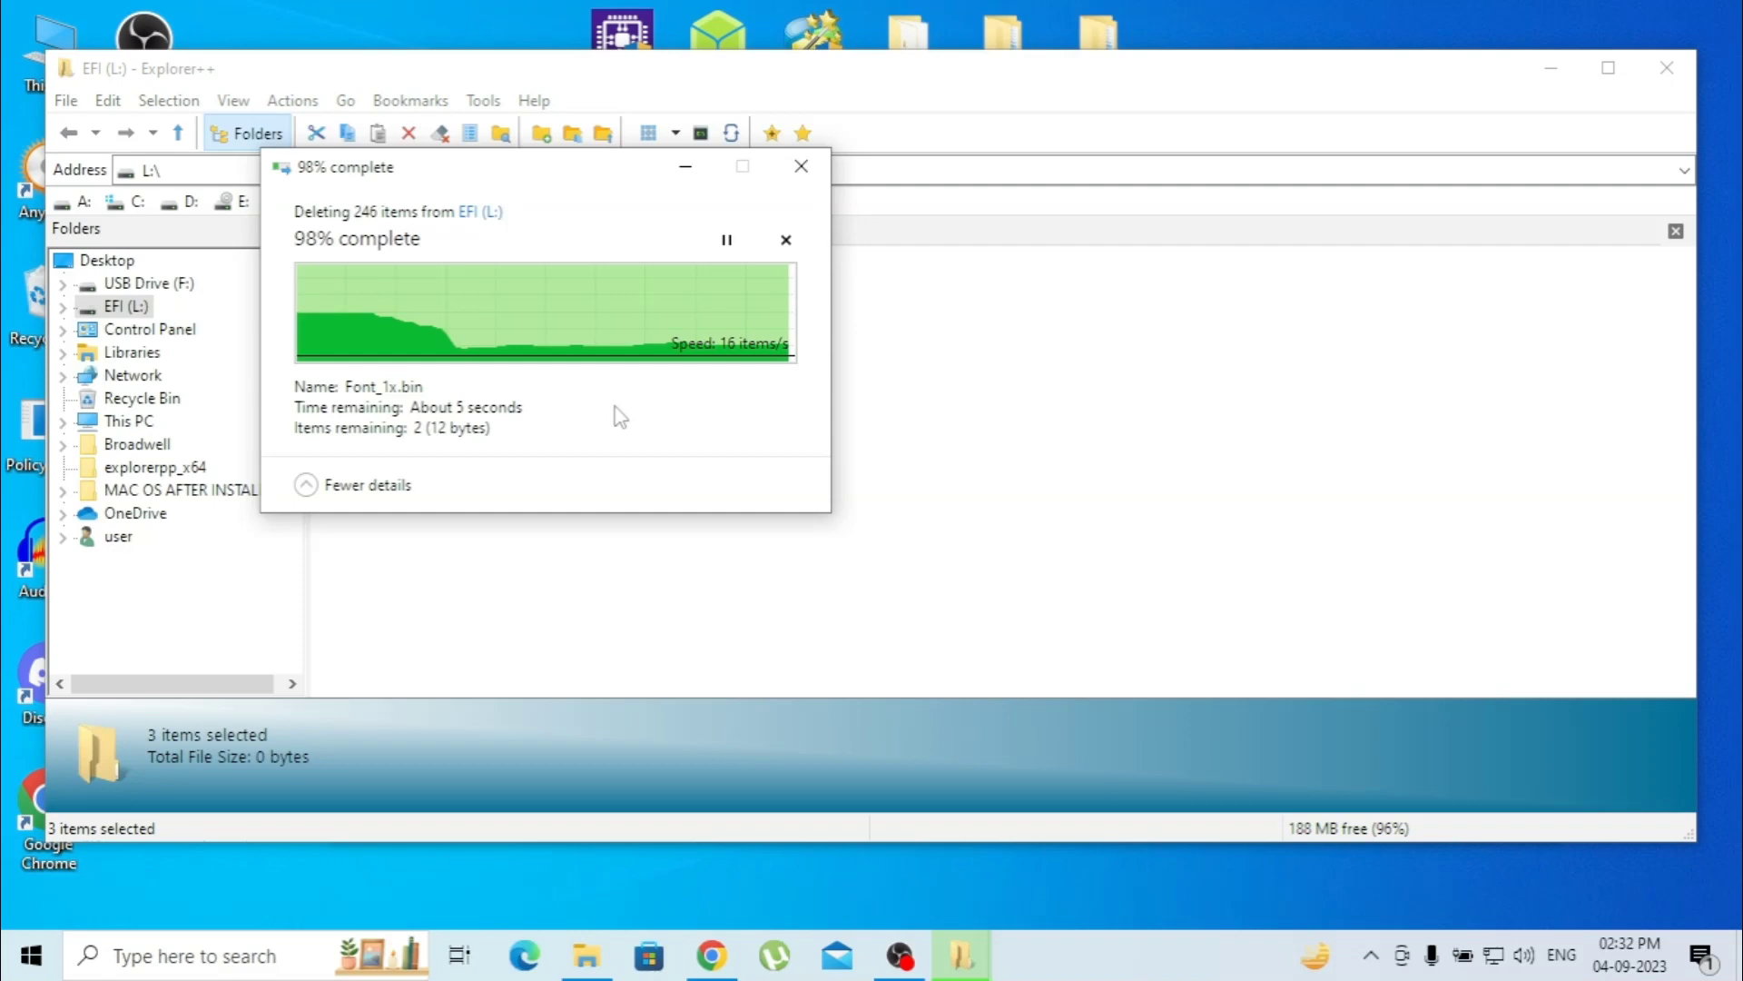
click(379, 406)
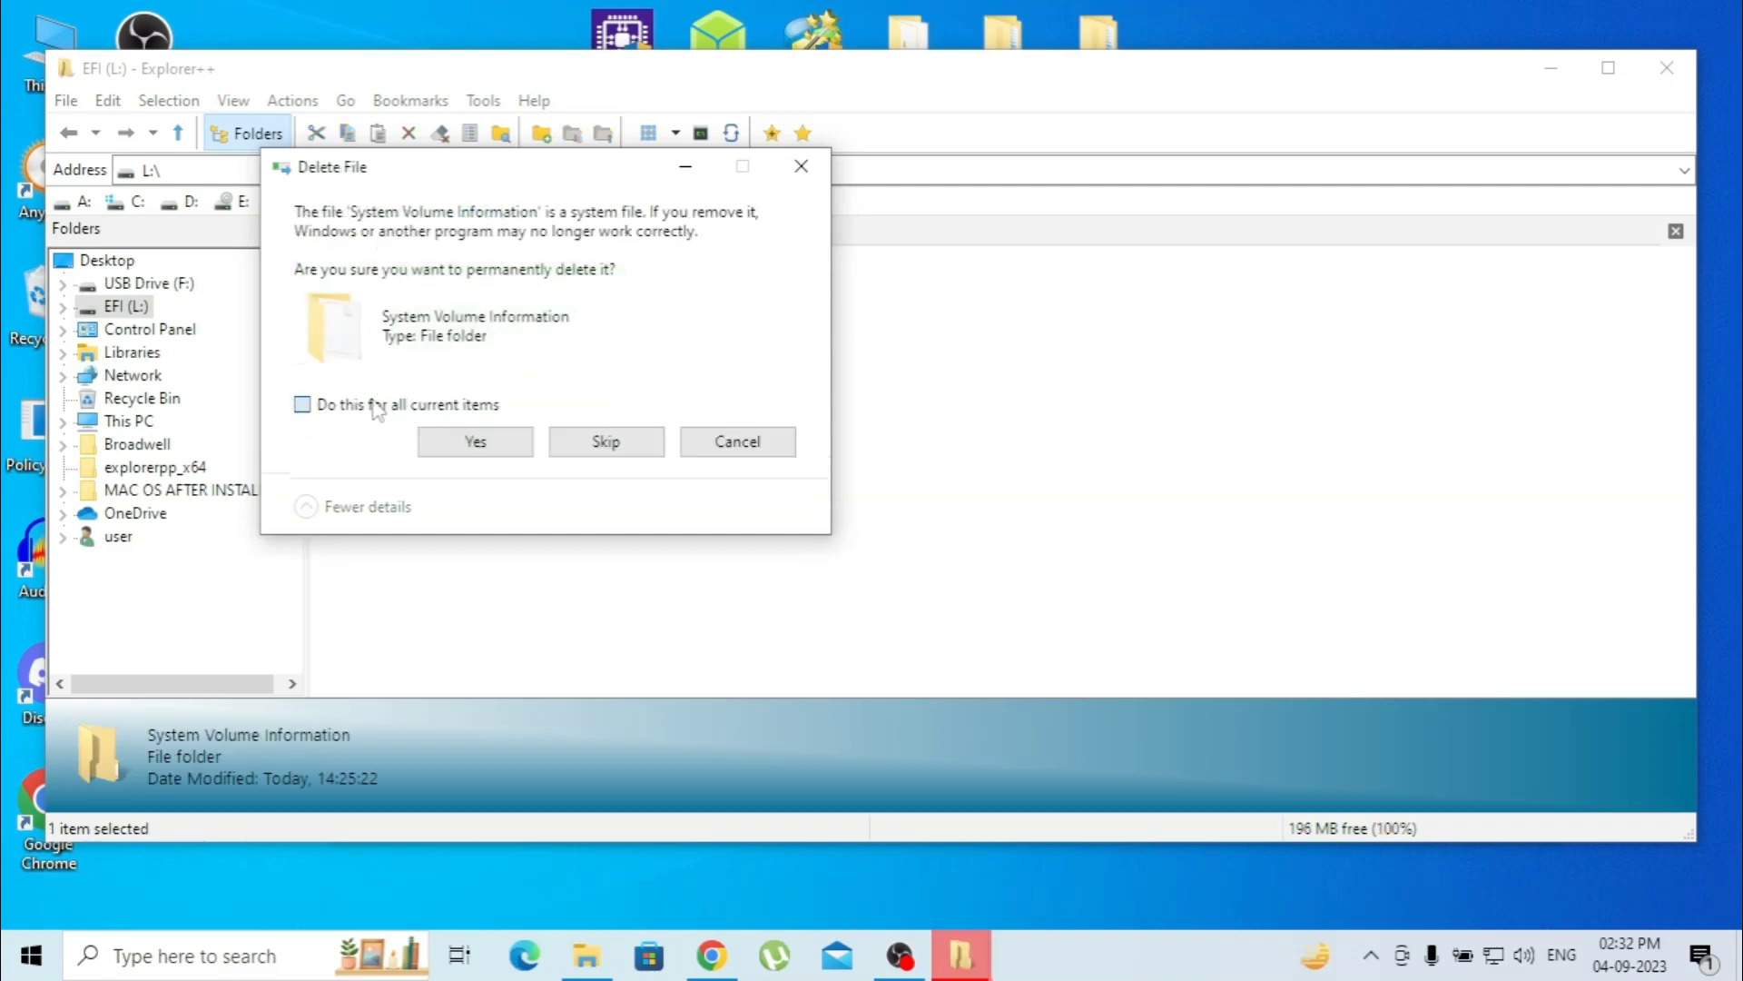
click(441, 443)
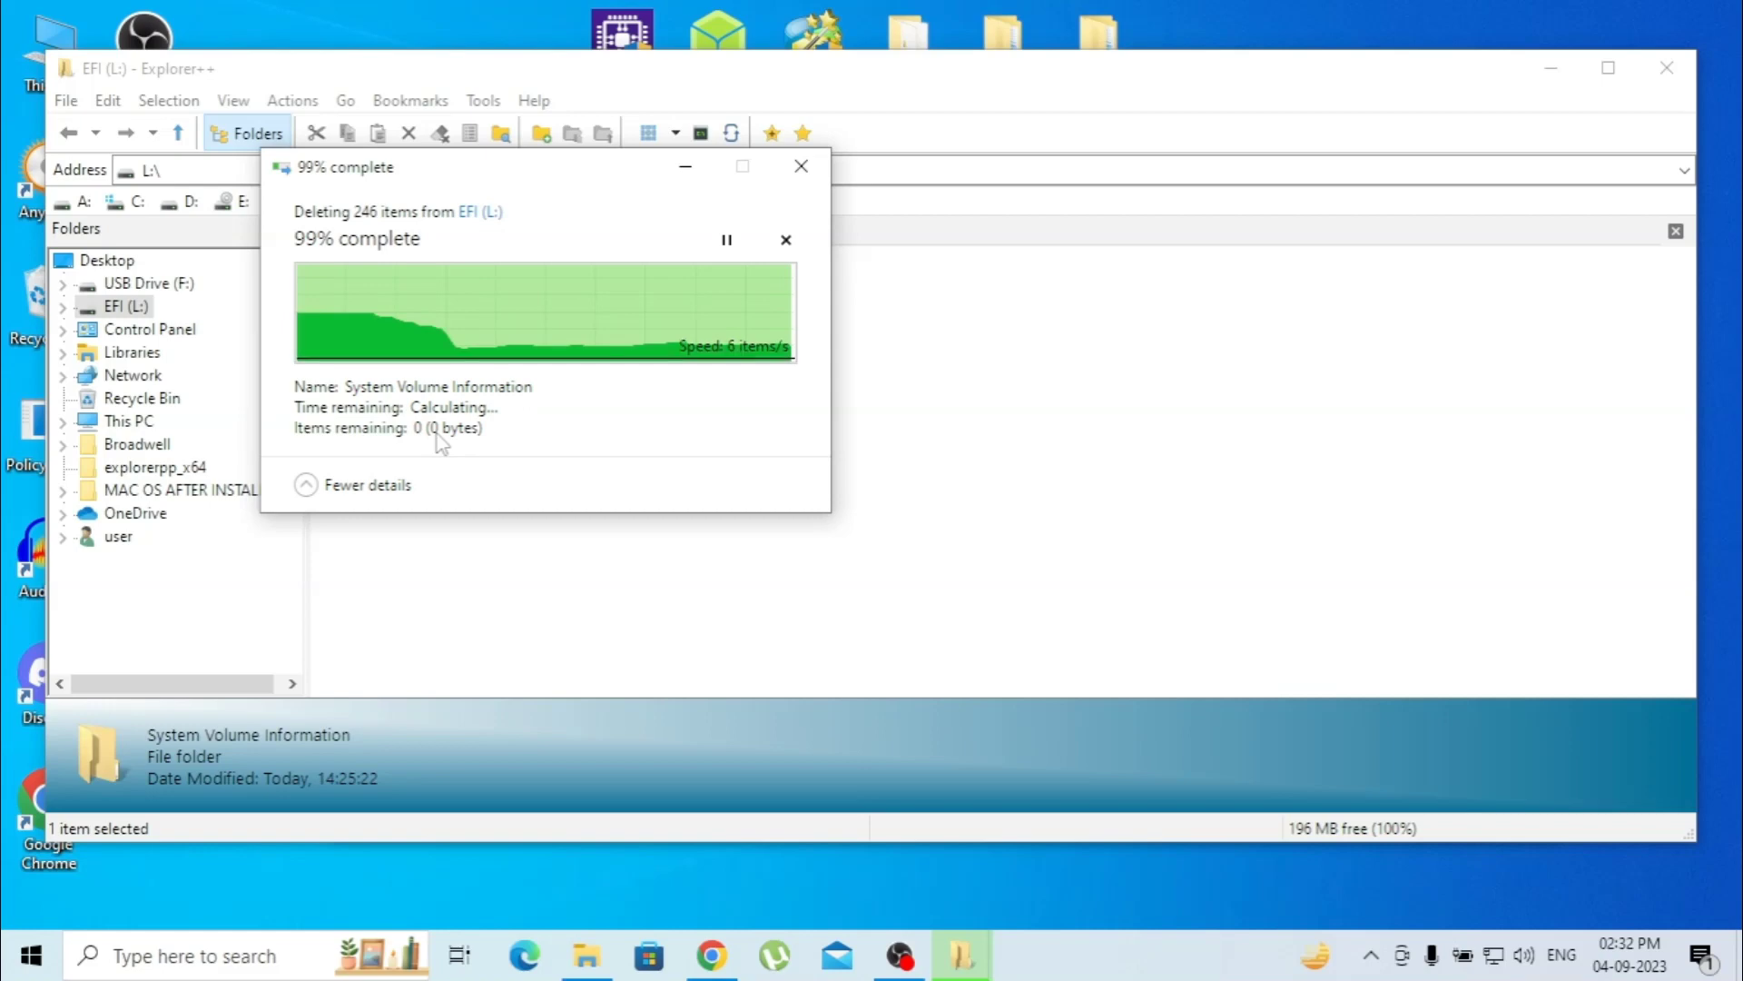
click(438, 434)
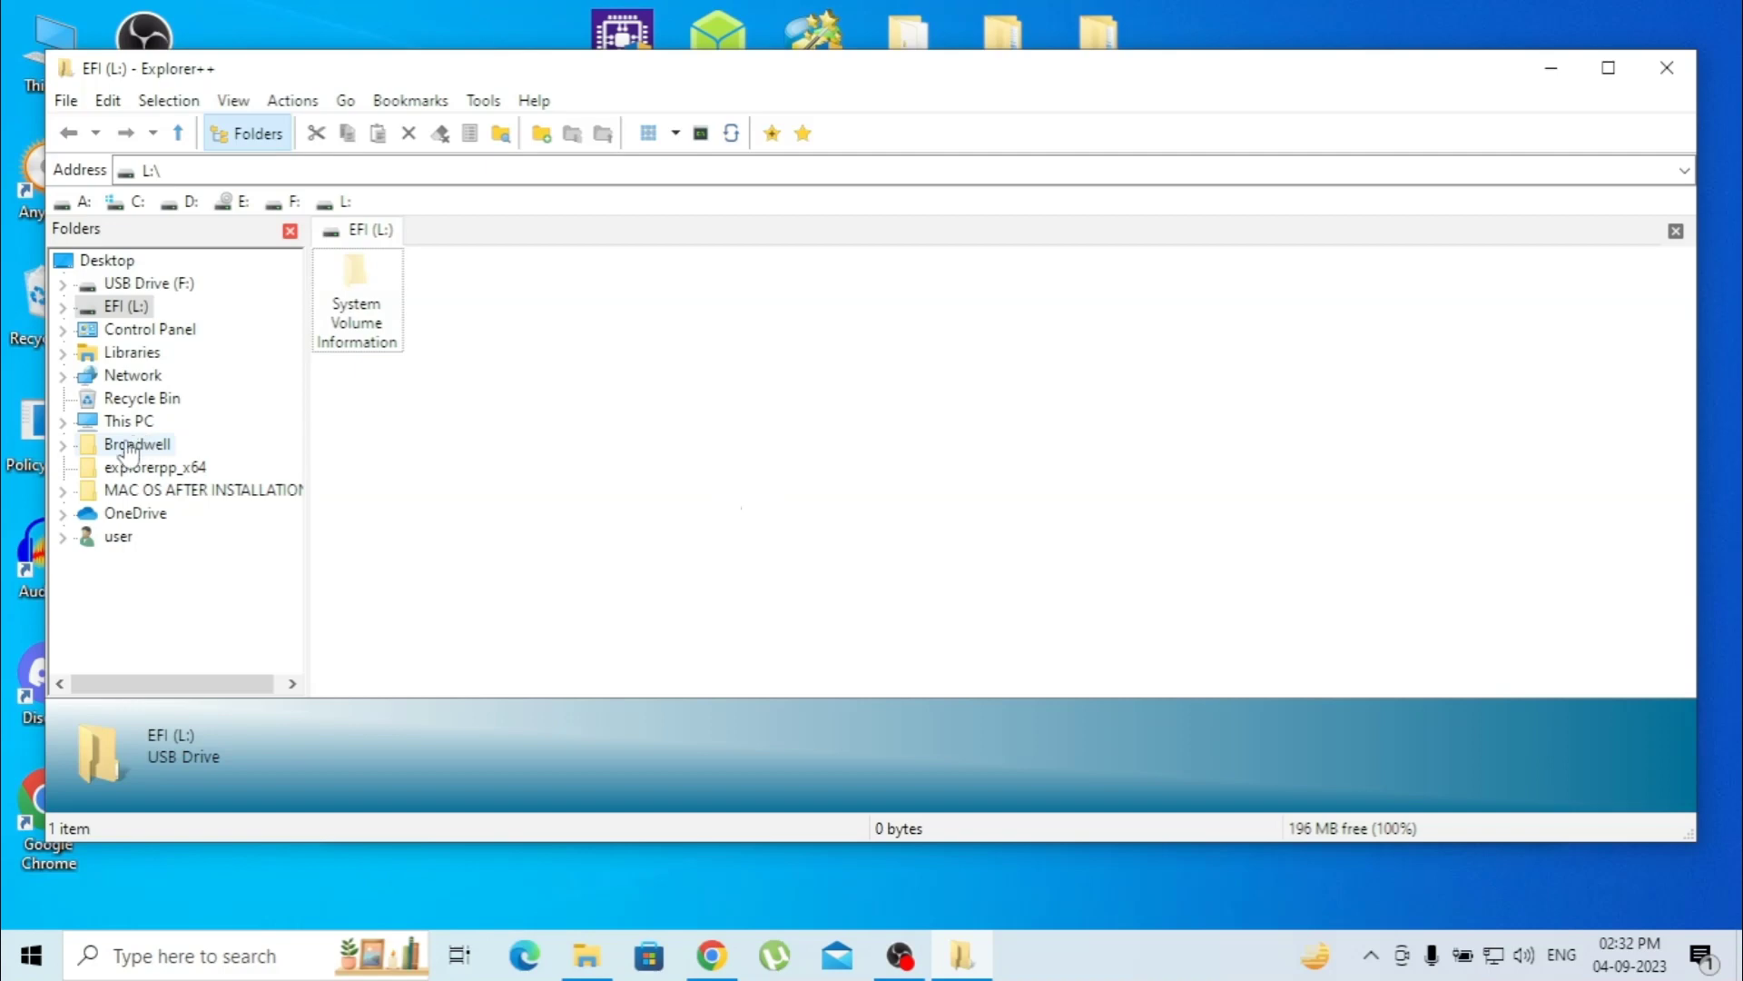
Move the Explorer++ window lower to uncover the explorerpp_x64 folder window, and close that folder window
drag(1316, 70, 1297, 200)
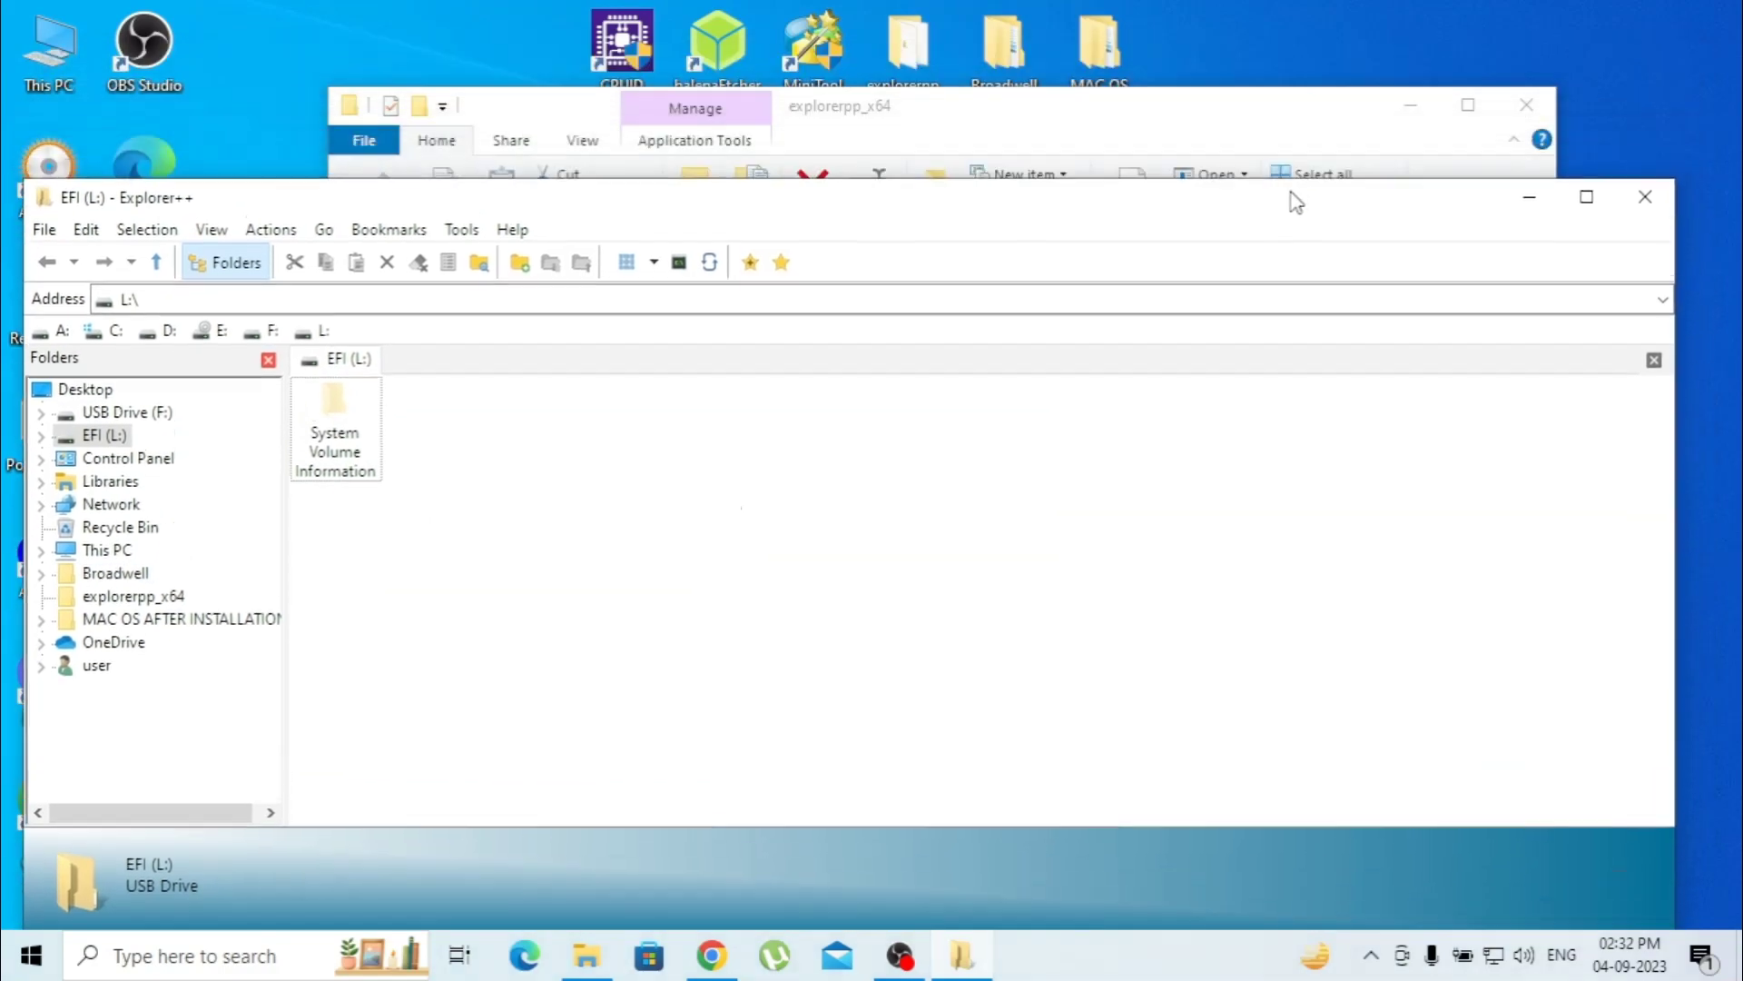
click(1175, 100)
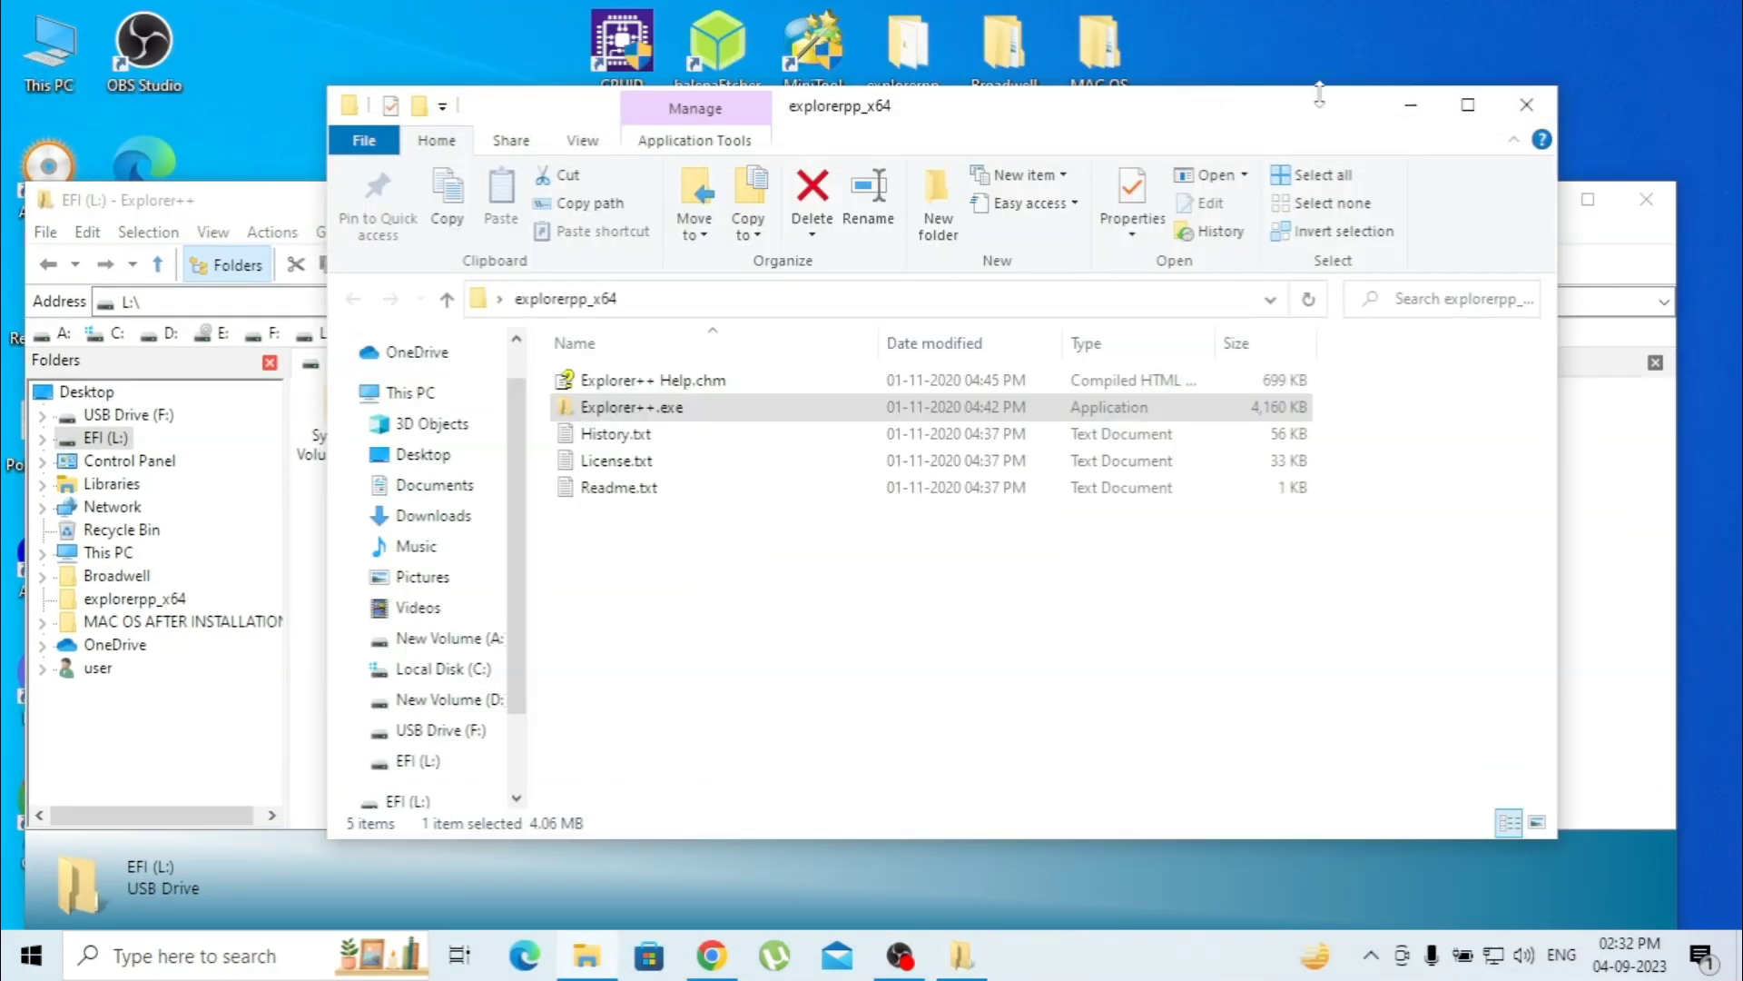
click(1526, 105)
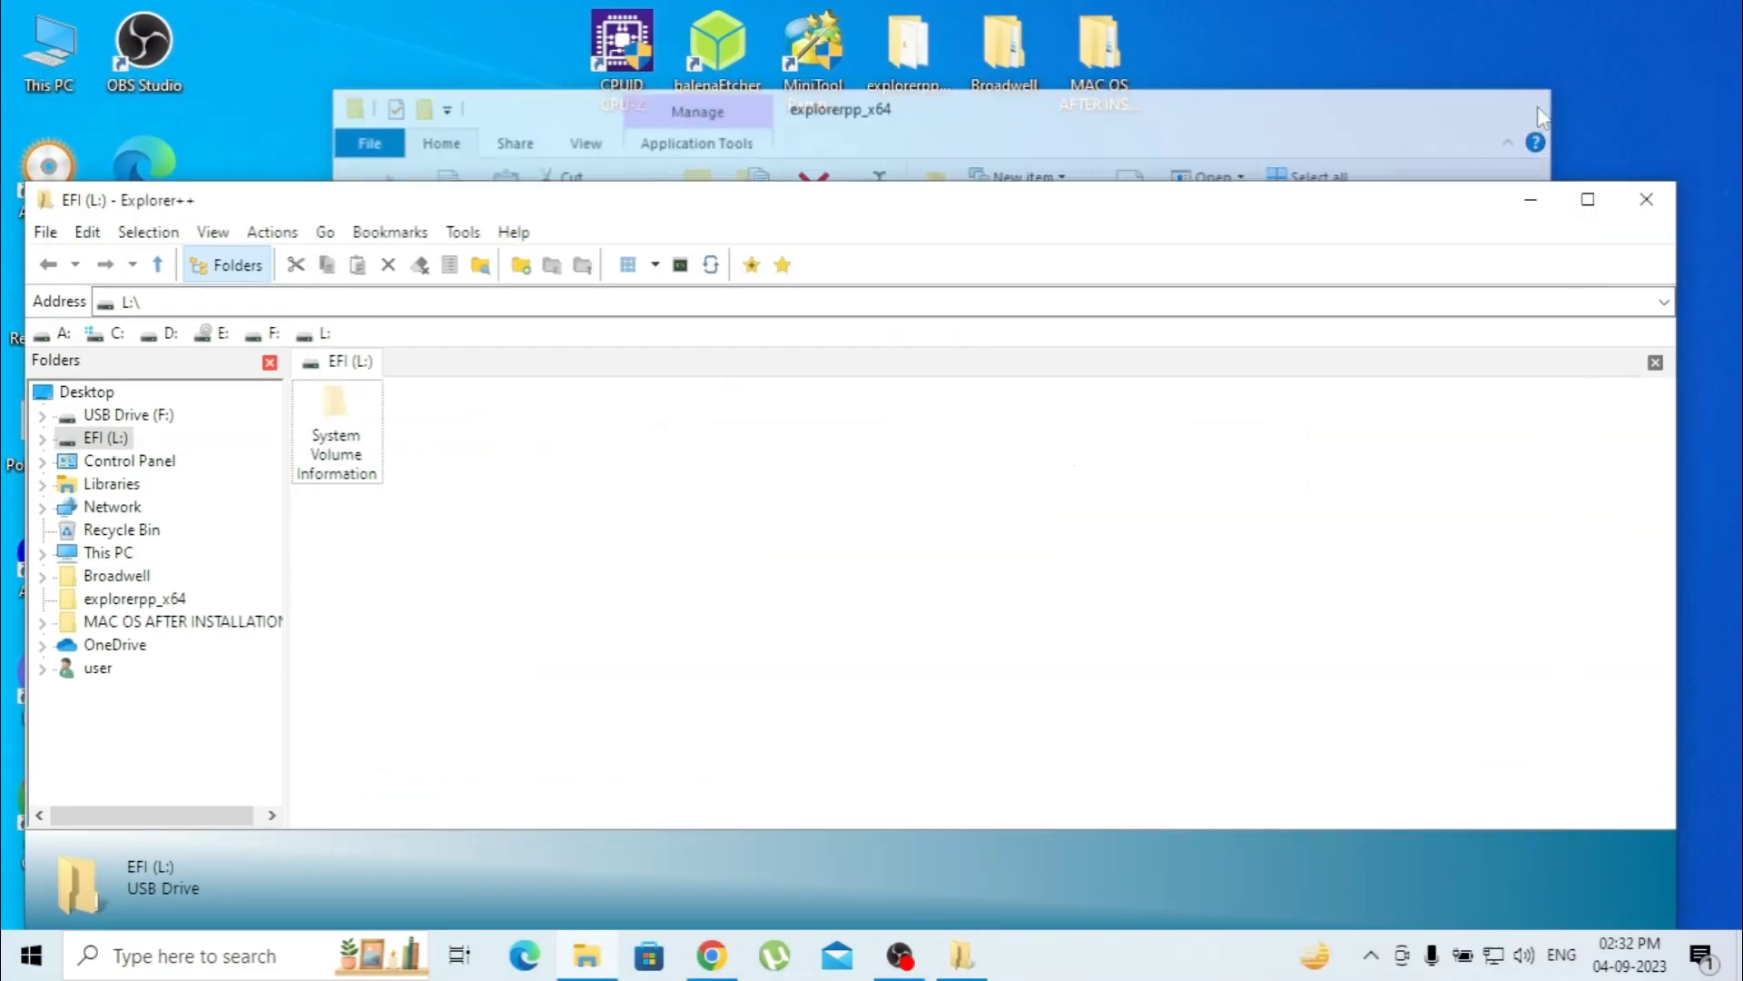
In Explorer++, open the Broadwell folder nested inside the desktop's Broadwell folder and bring up the available actions at its EFI folder
click(1015, 77)
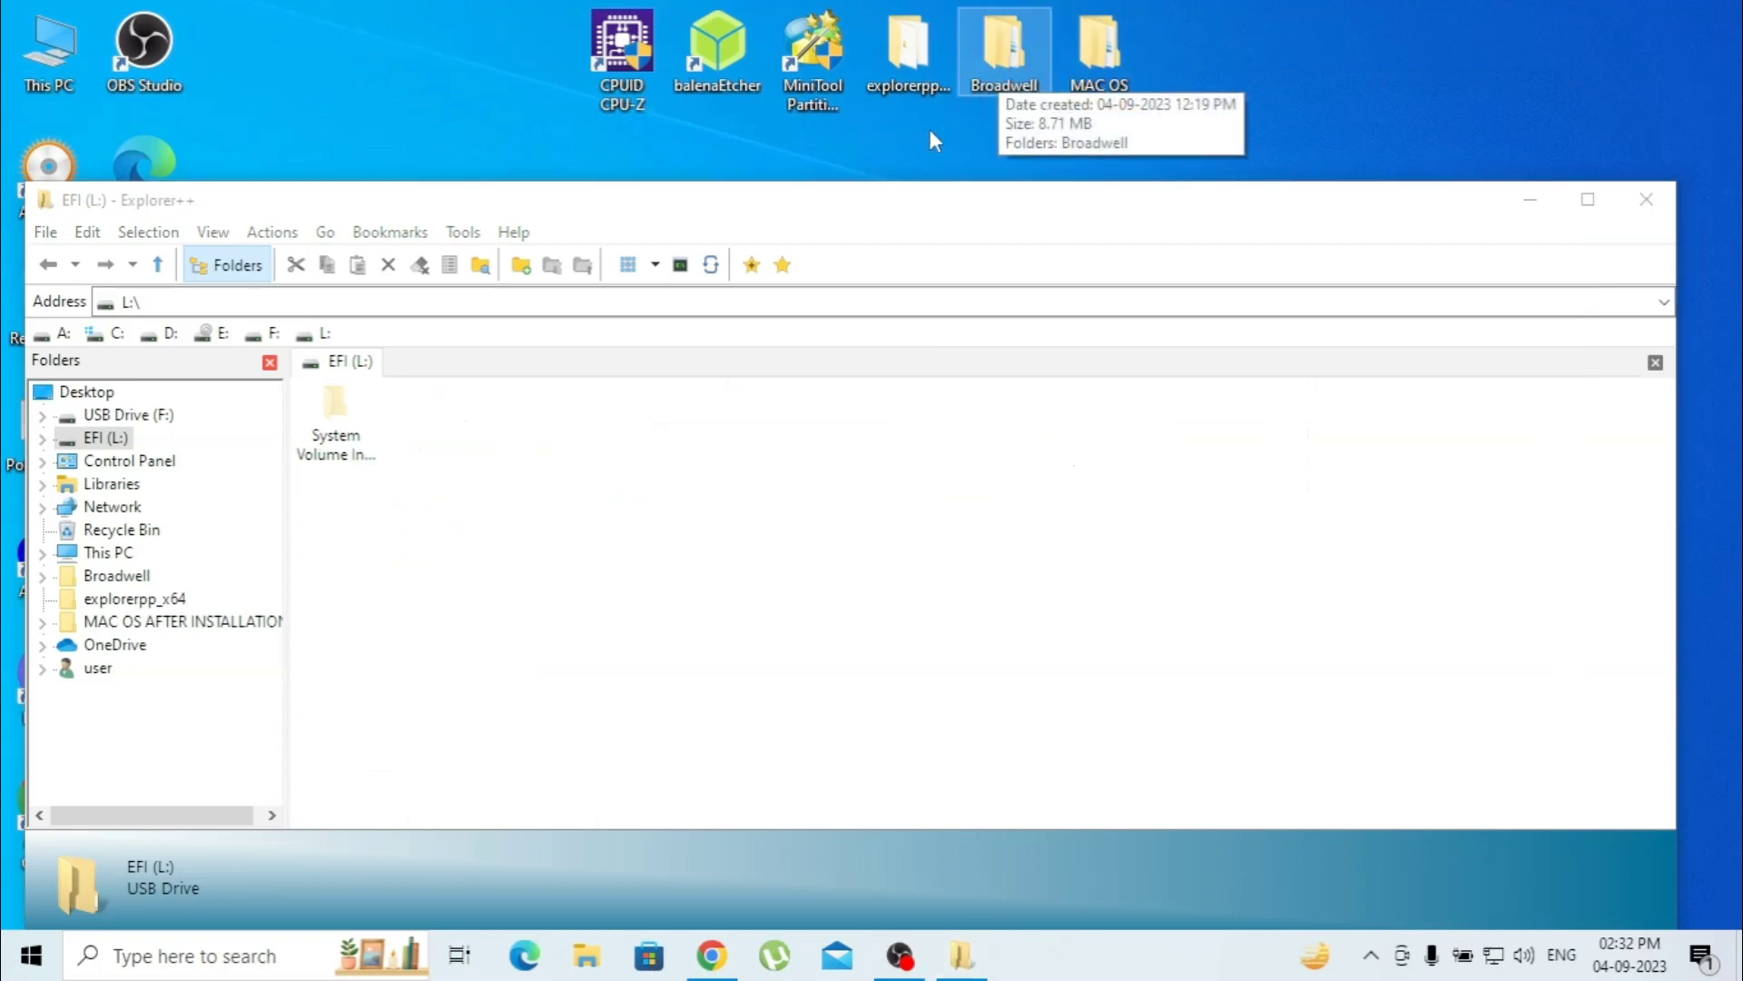
click(128, 582)
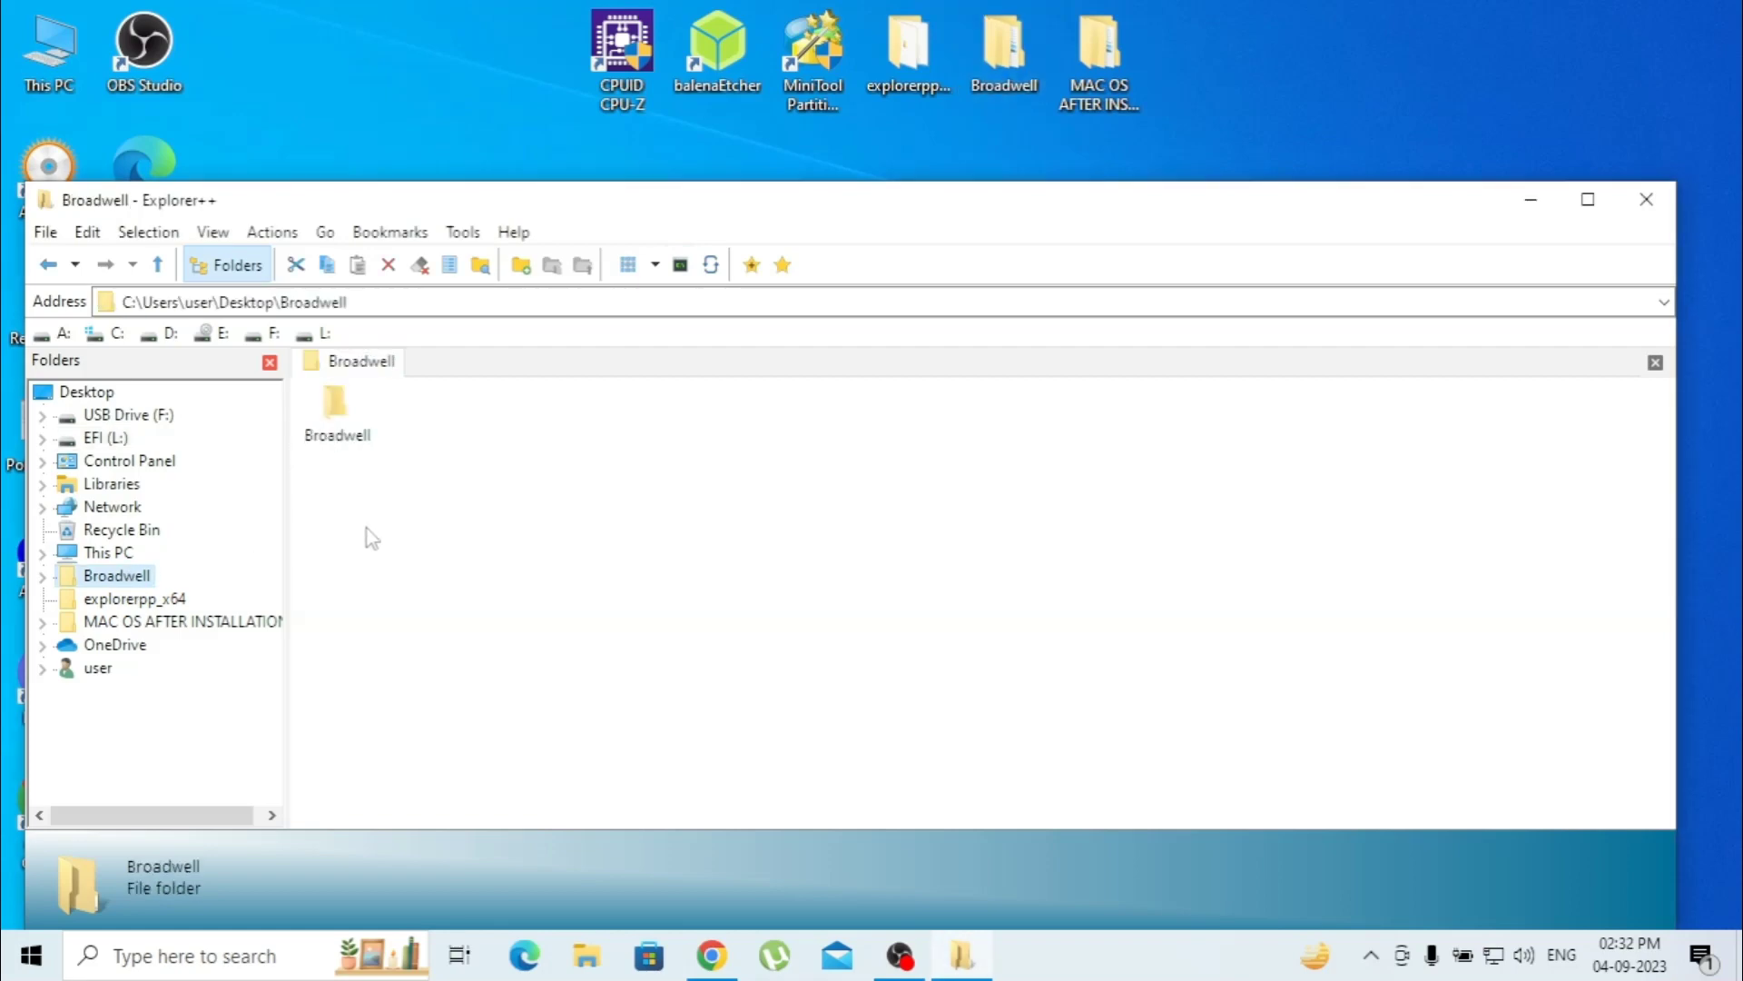
double_click(317, 427)
click(441, 443)
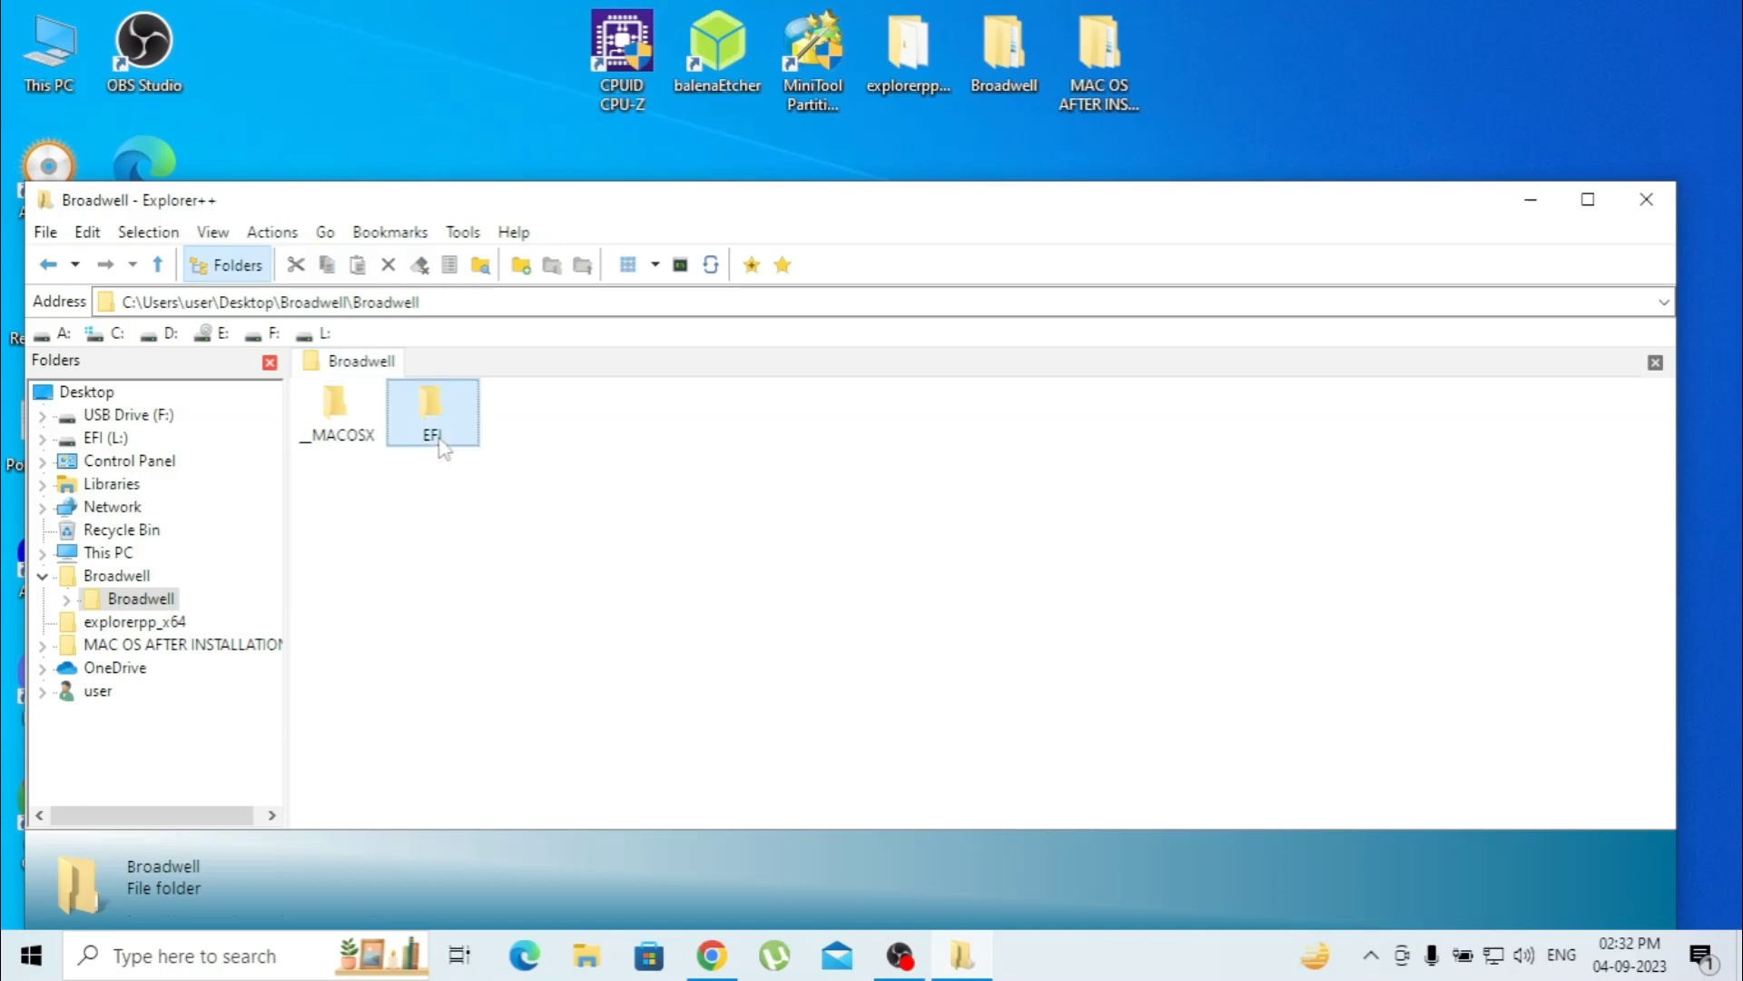
right_click(423, 443)
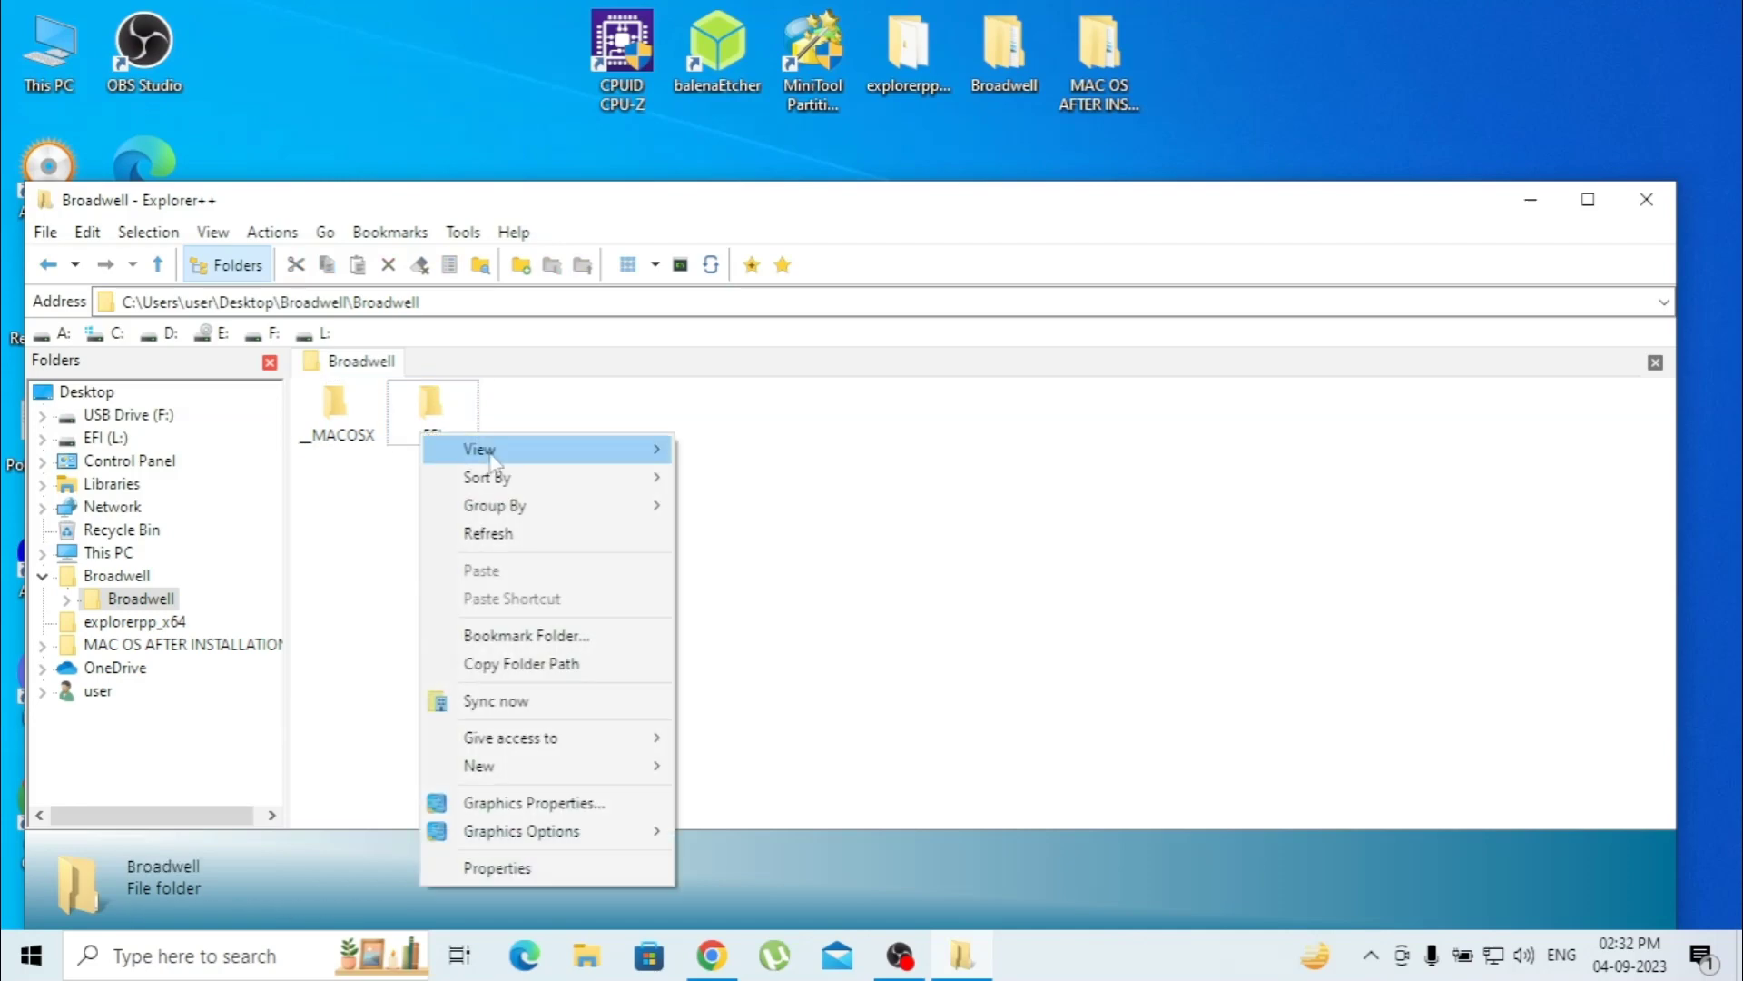